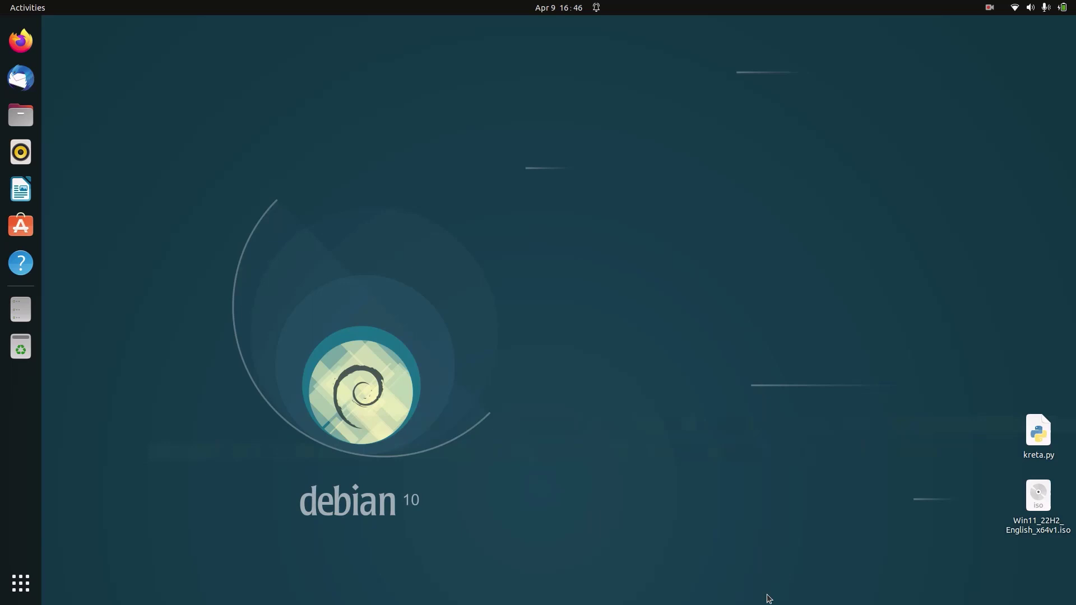
Run 'sudo apt install gnome-tweaks' in a new terminal; it is already at 42-beta-1ubuntu2
{"action": "key", "text": "ctrl+alt+t"}
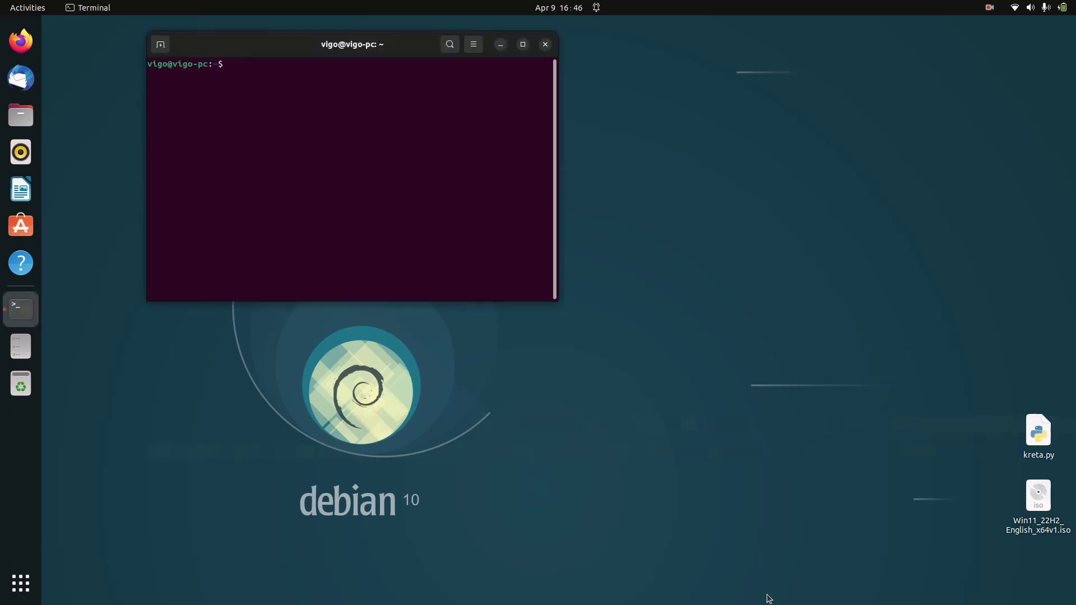
{"action": "type", "text": "sudo apt install gnome-tweaks"}
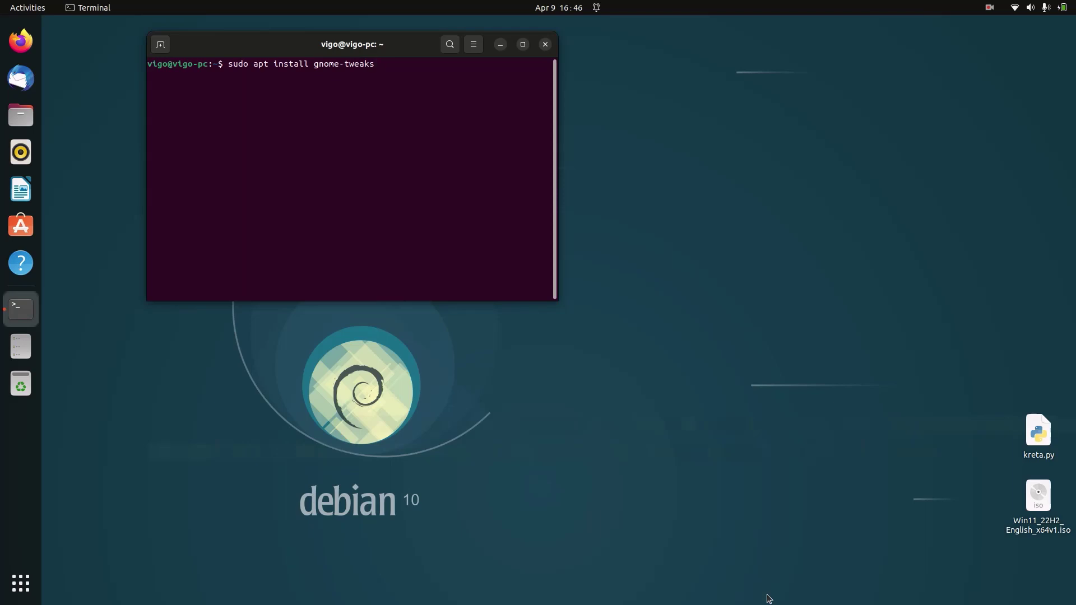
{"action": "key", "text": "Return"}
{"action": "key", "text": "Return"}
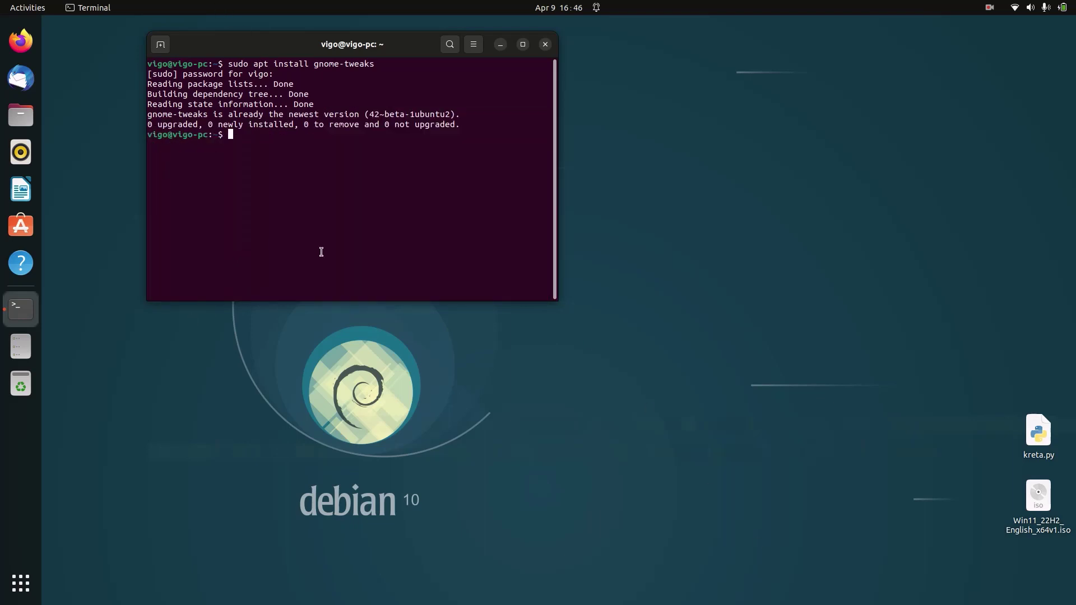
Run 'sudo apt install dconf-editor', which is already current (3.38.3-3), and close the terminal
{"action": "type", "text": "sudo apt install dconf-"}
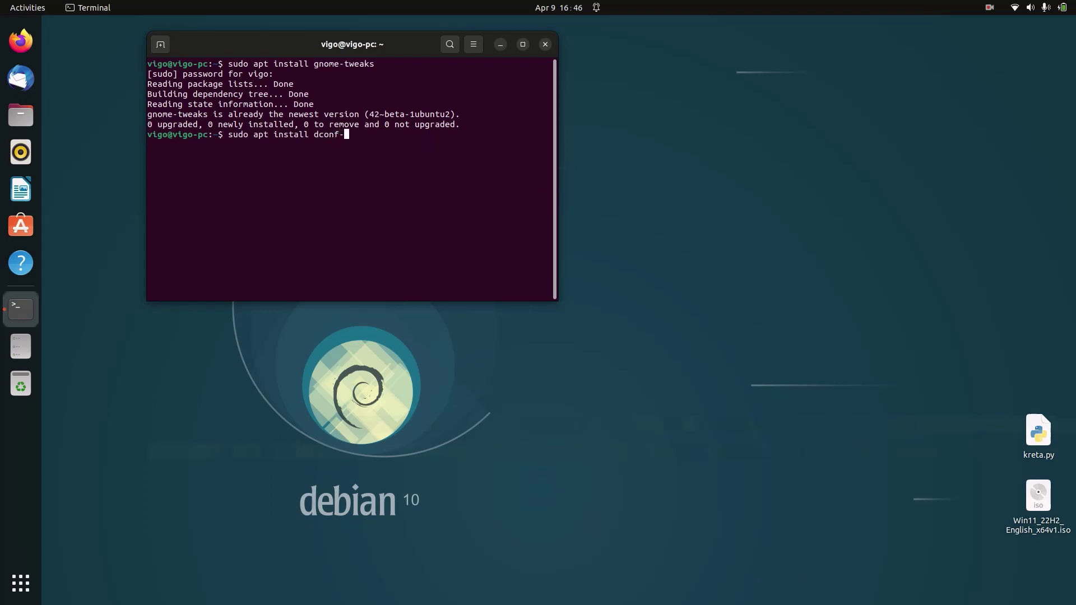
{"action": "type", "text": "editor"}
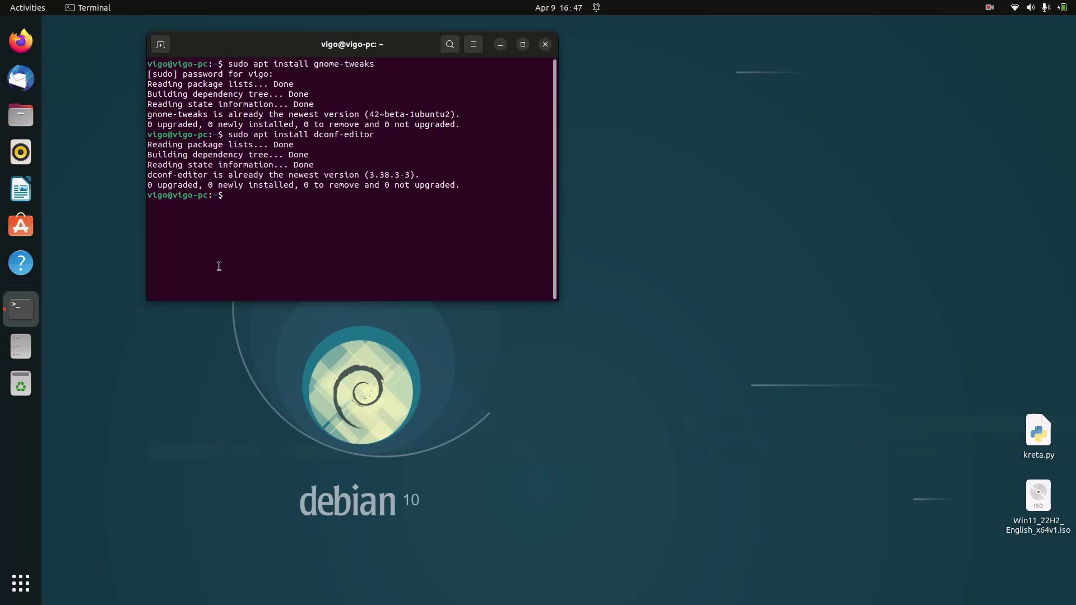
{"action": "left_click_drag", "start_coordinate": [231, 173], "coordinate": [275, 293]}
{"action": "left_click", "coordinate": [285, 272]}
{"action": "left_click", "coordinate": [544, 45]}
Search the applications for 'tweak' and launch GNOME Tweaks
{"action": "left_click", "coordinate": [21, 582]}
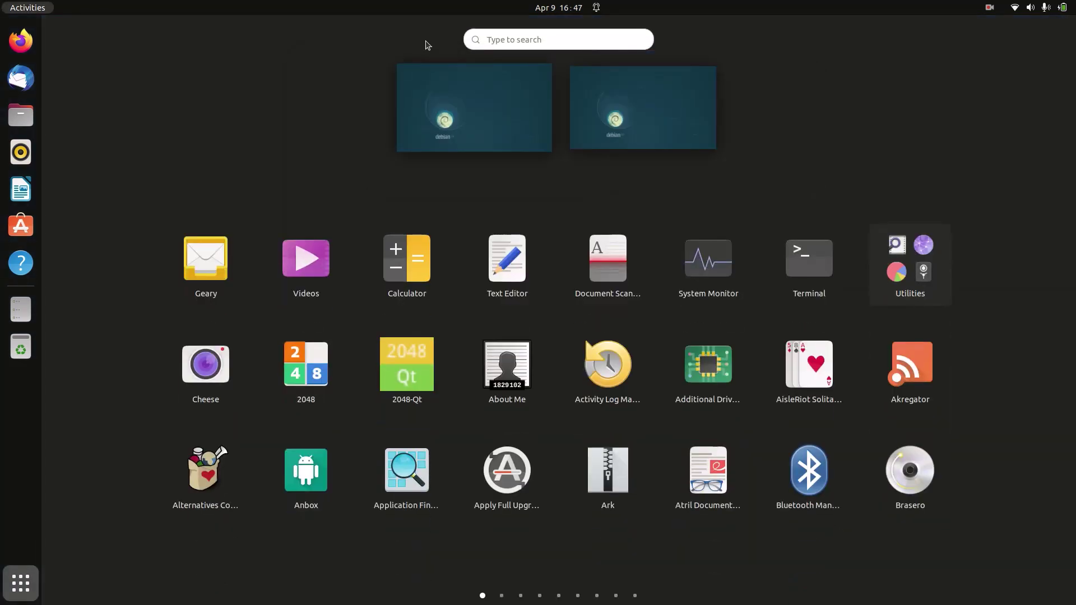
{"action": "type", "text": "tweal"}
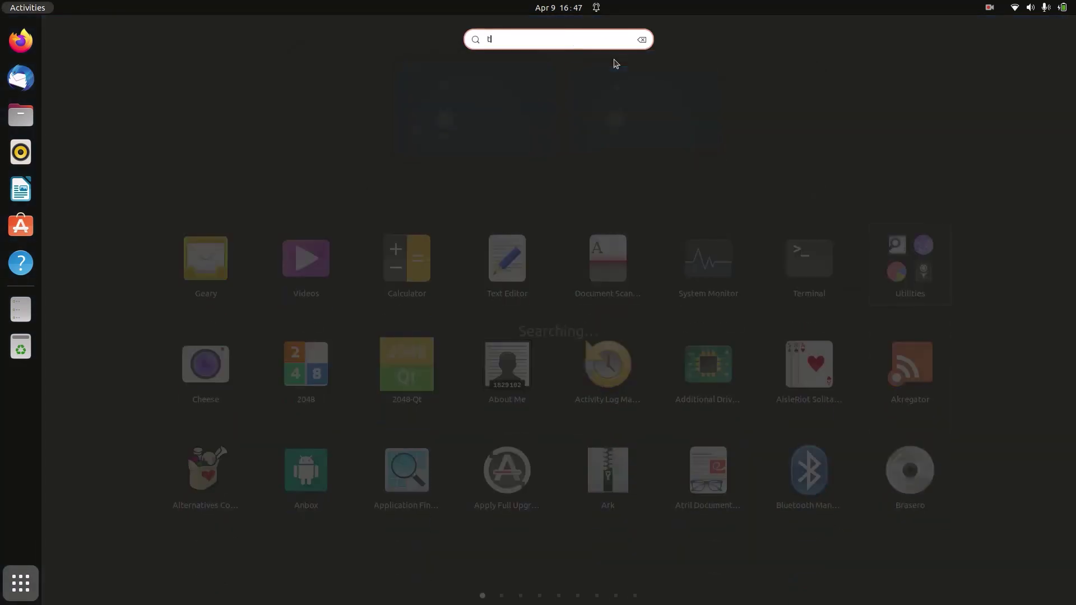
{"action": "key", "text": "BackSpace"}
{"action": "type", "text": "ks"}
{"action": "key", "text": "Return"}
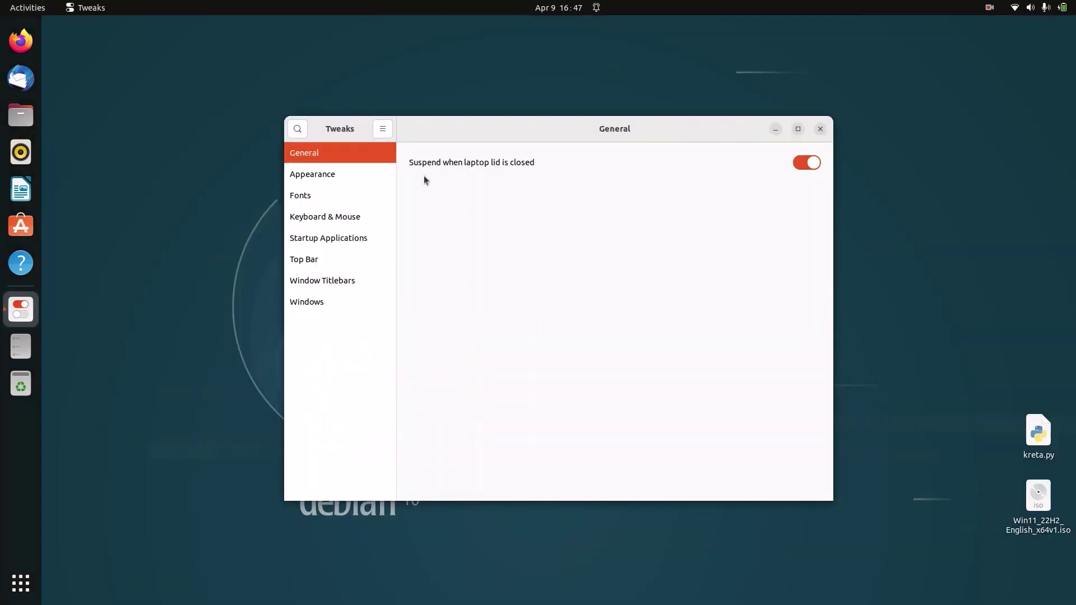
Set the Appearance icon theme to Papirus-Dark, leaving the cursor theme unchanged, and close Tweaks
{"action": "left_click", "coordinate": [336, 176]}
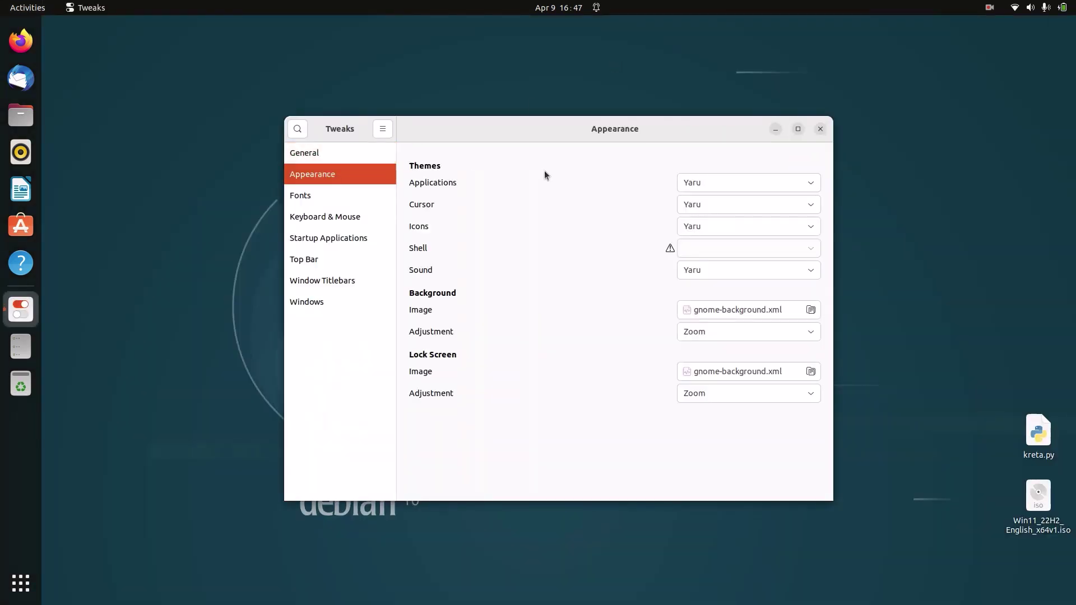
{"action": "left_click", "coordinate": [688, 212]}
{"action": "scroll", "coordinate": [719, 189], "scroll_direction": "up", "scroll_amount": 1}
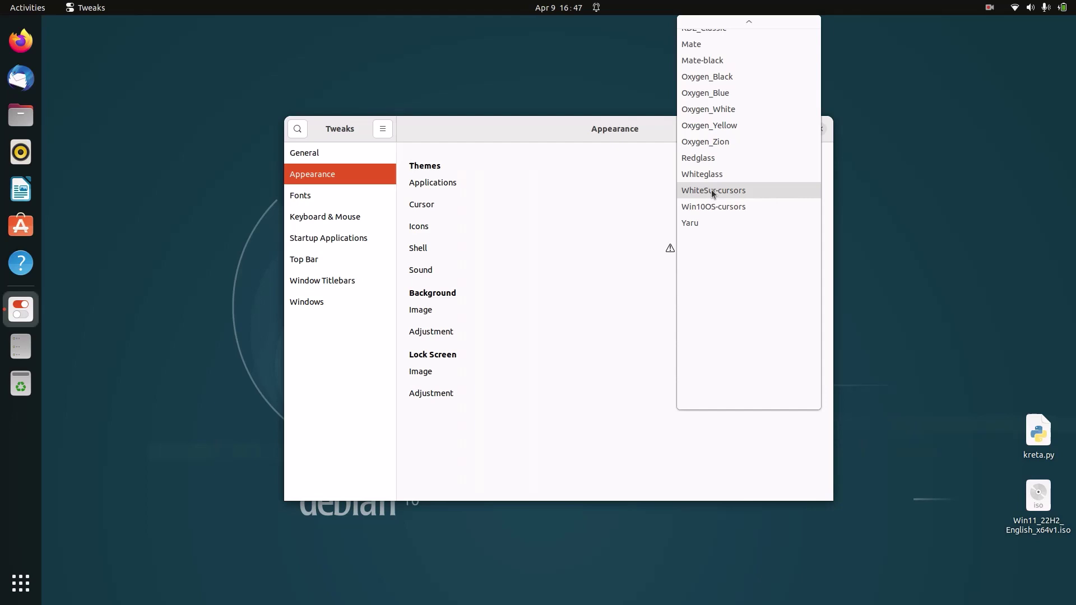
{"action": "left_click", "coordinate": [537, 219]}
{"action": "left_click", "coordinate": [705, 220]}
{"action": "scroll", "coordinate": [707, 218], "scroll_direction": "up", "scroll_amount": 4}
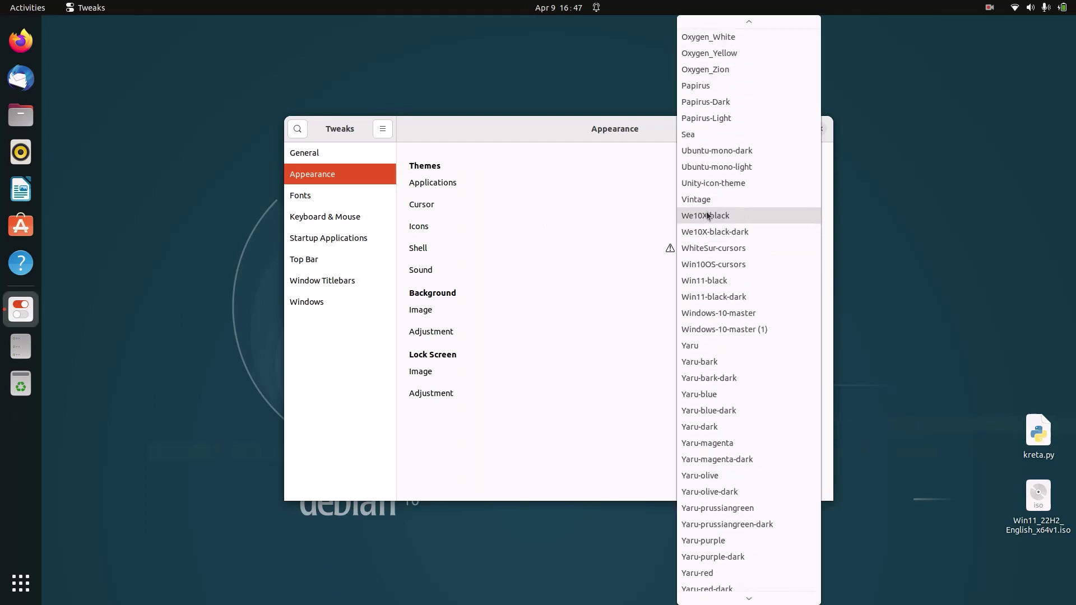
{"action": "left_click", "coordinate": [757, 102]}
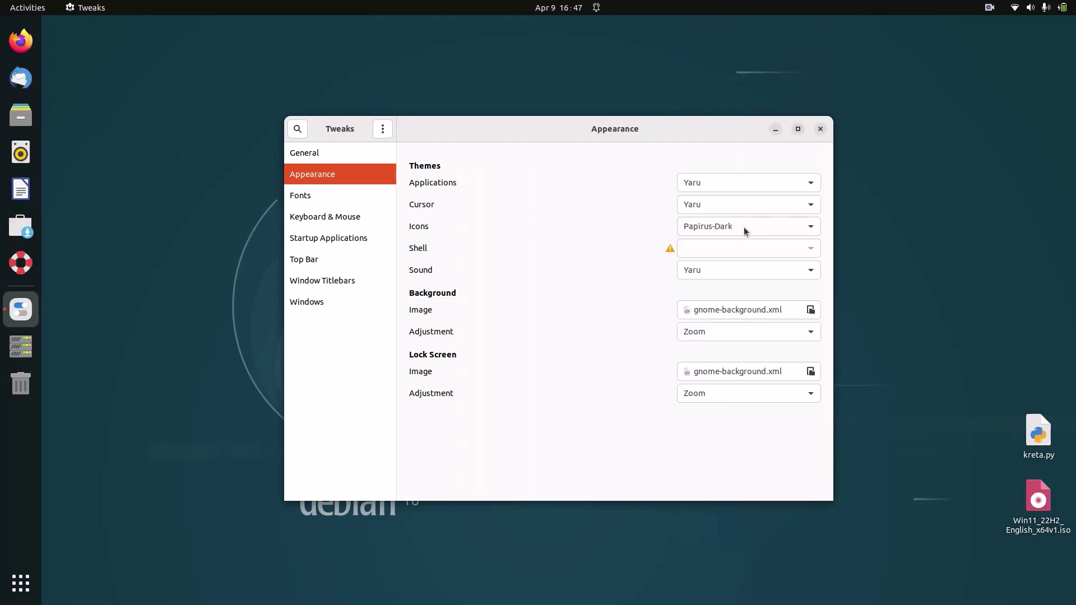
{"action": "left_click", "coordinate": [820, 131]}
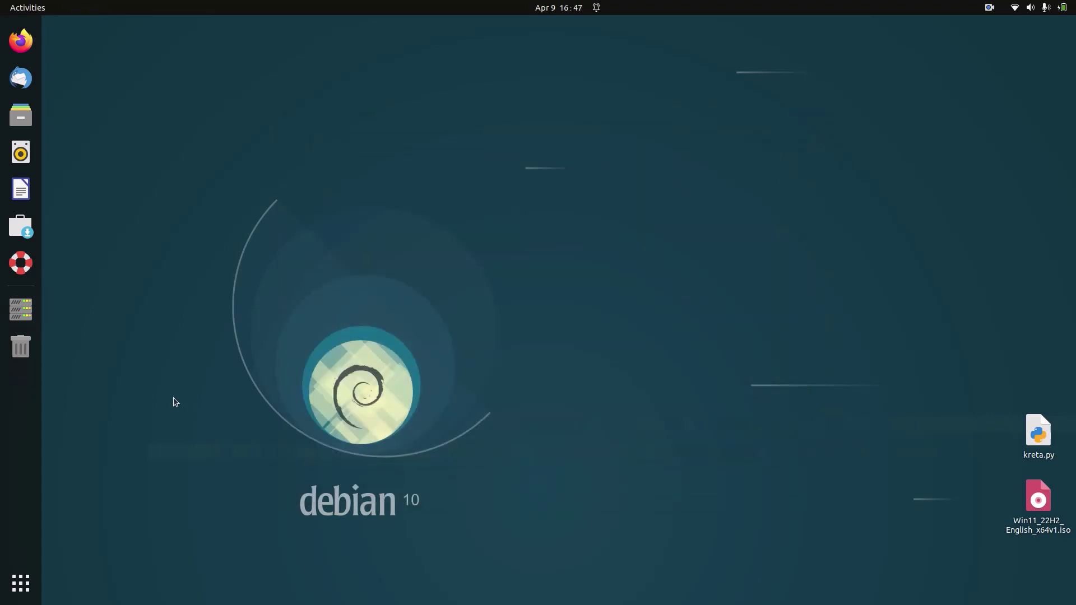
Search the applications for 'dconf' and launch dconf Editor
{"action": "left_click", "coordinate": [21, 583]}
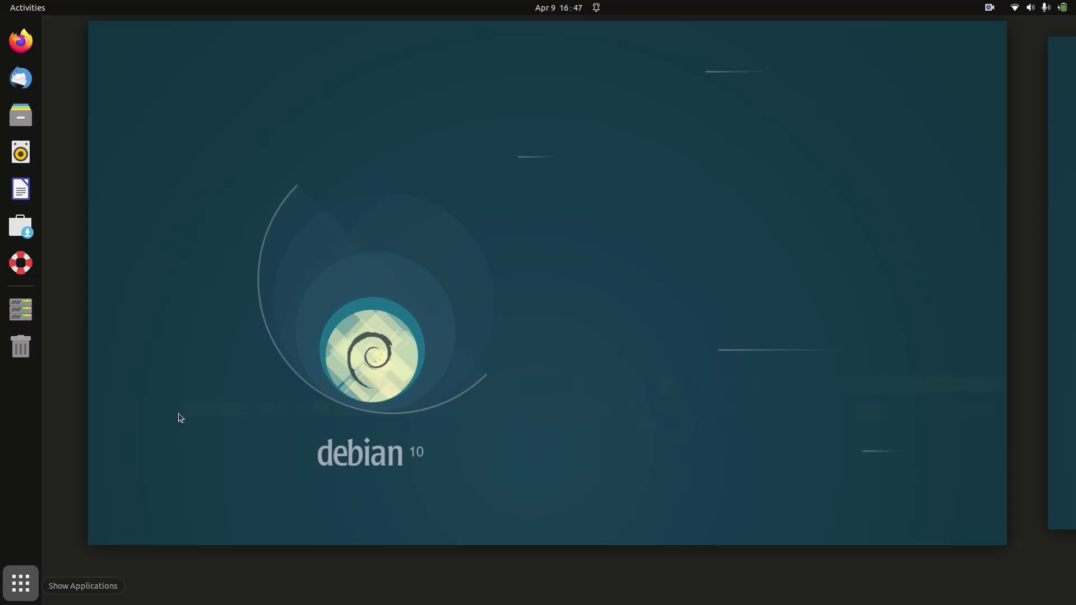
{"action": "left_click", "coordinate": [489, 38]}
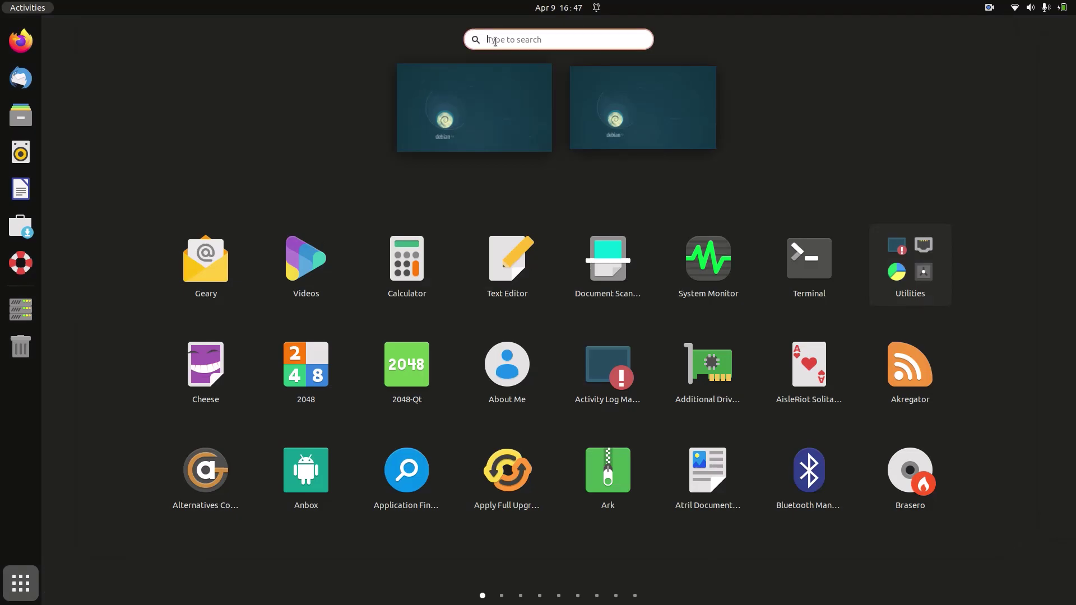
{"action": "type", "text": "dconf"}
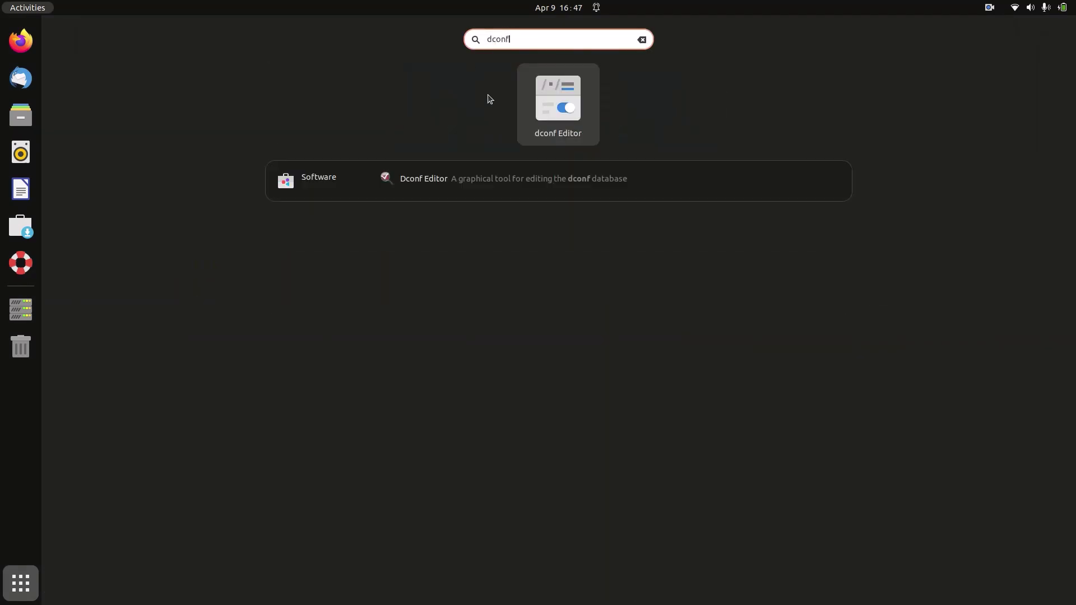
{"action": "left_click", "coordinate": [527, 87]}
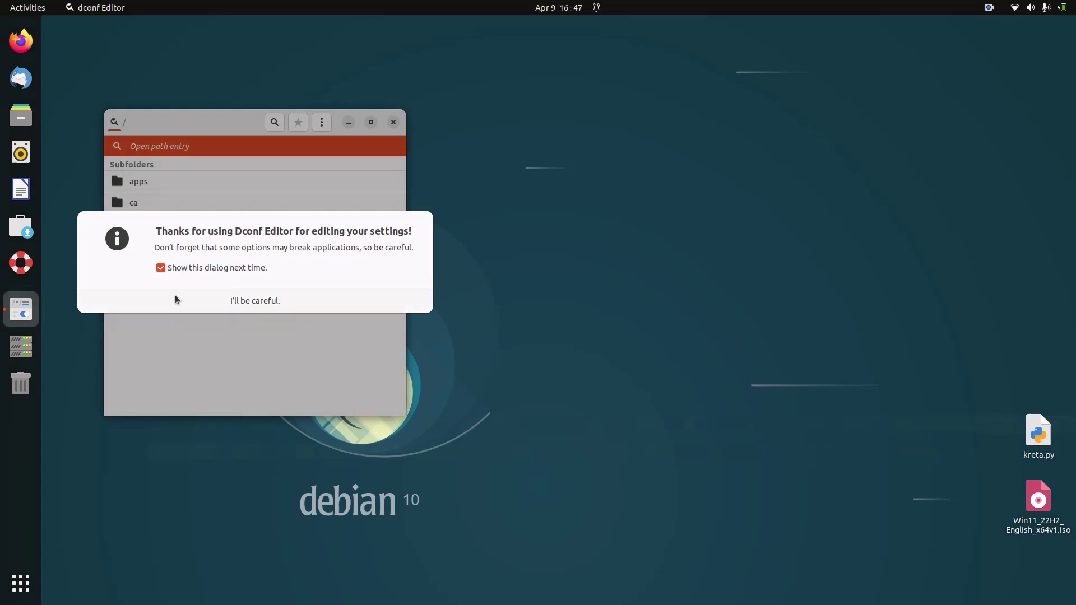
Dismiss the caution dialog, centre the dconf Editor window and open the /org/gnome folder
{"action": "left_click", "coordinate": [175, 298]}
{"action": "left_click_drag", "start_coordinate": [187, 123], "coordinate": [502, 139]}
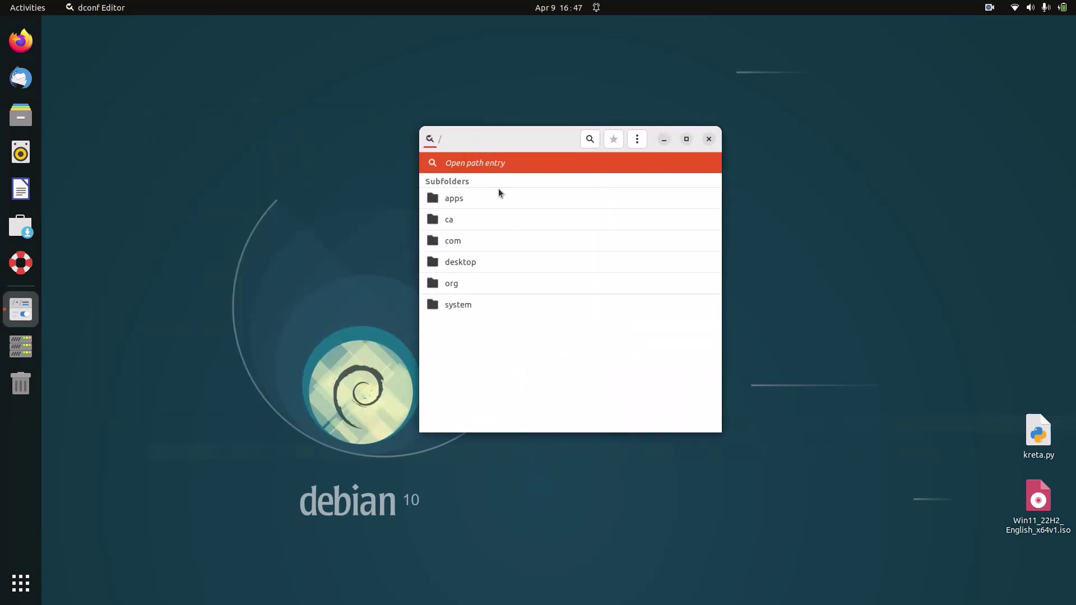
{"action": "left_click", "coordinate": [474, 281]}
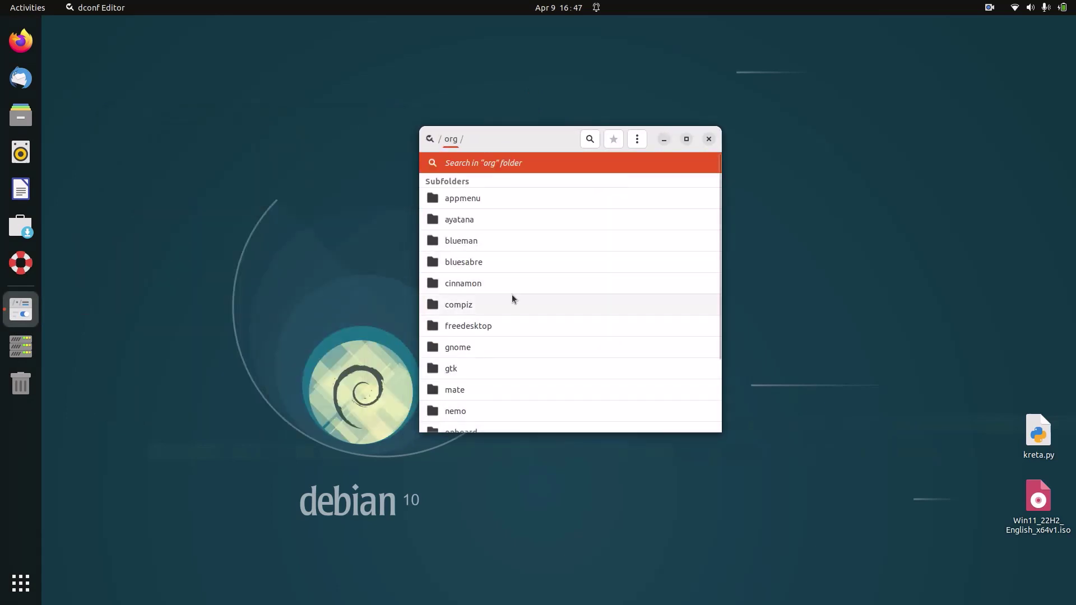
{"action": "scroll", "coordinate": [504, 294], "scroll_direction": "down", "scroll_amount": 2}
{"action": "left_click", "coordinate": [503, 281]}
{"action": "scroll", "coordinate": [500, 297], "scroll_direction": "down", "scroll_amount": 5}
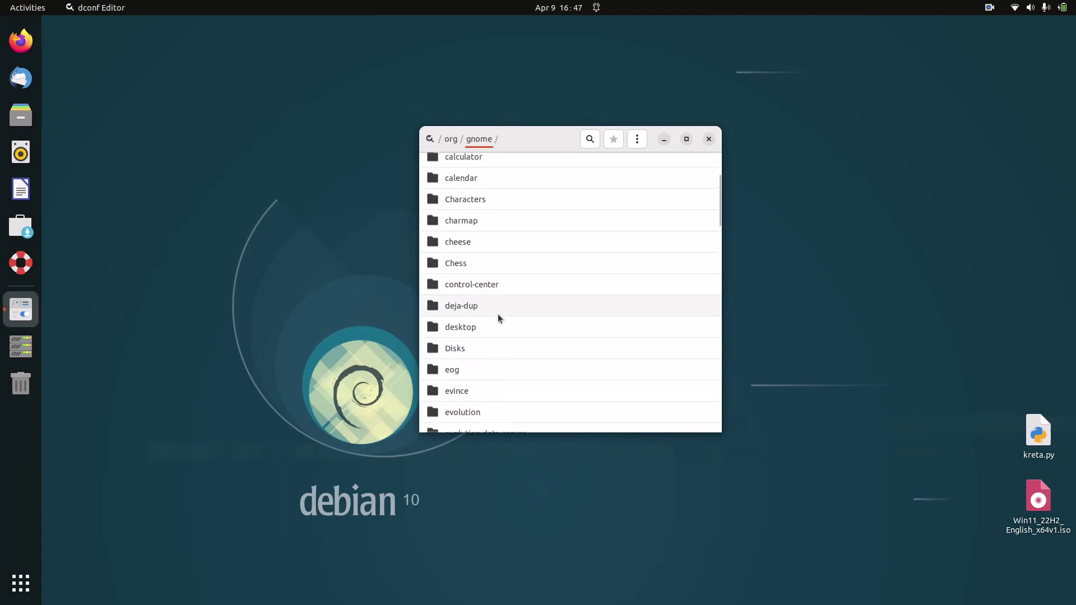
{"action": "scroll", "coordinate": [526, 358], "scroll_direction": "down", "scroll_amount": 15}
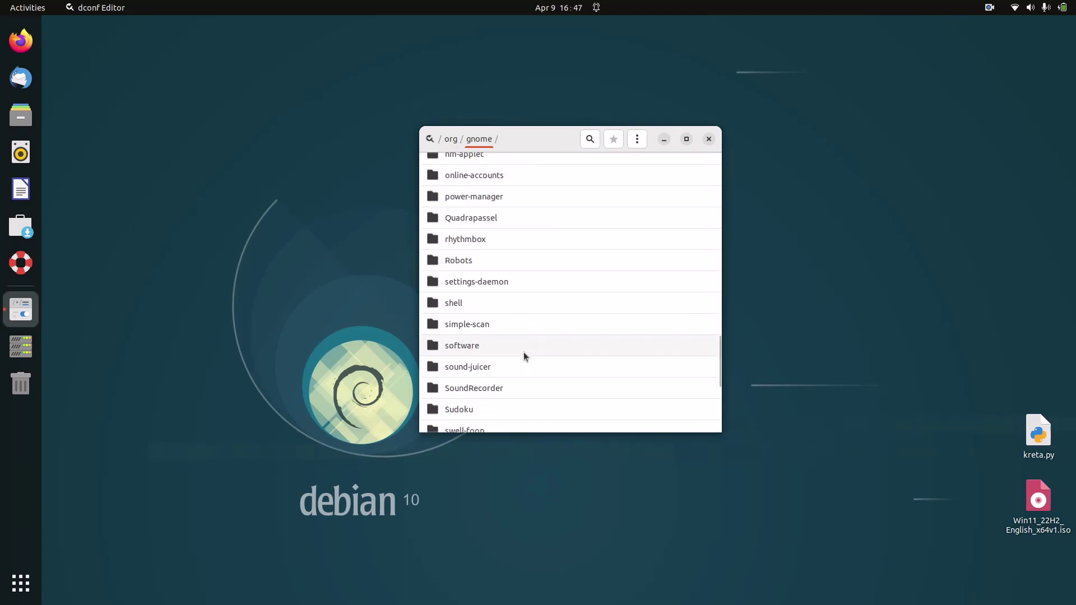
Search 'shell' and navigate to /org/gnome/shell/extensions/dash-to-dock
{"action": "left_click", "coordinate": [589, 140]}
{"action": "type", "text": "s"}
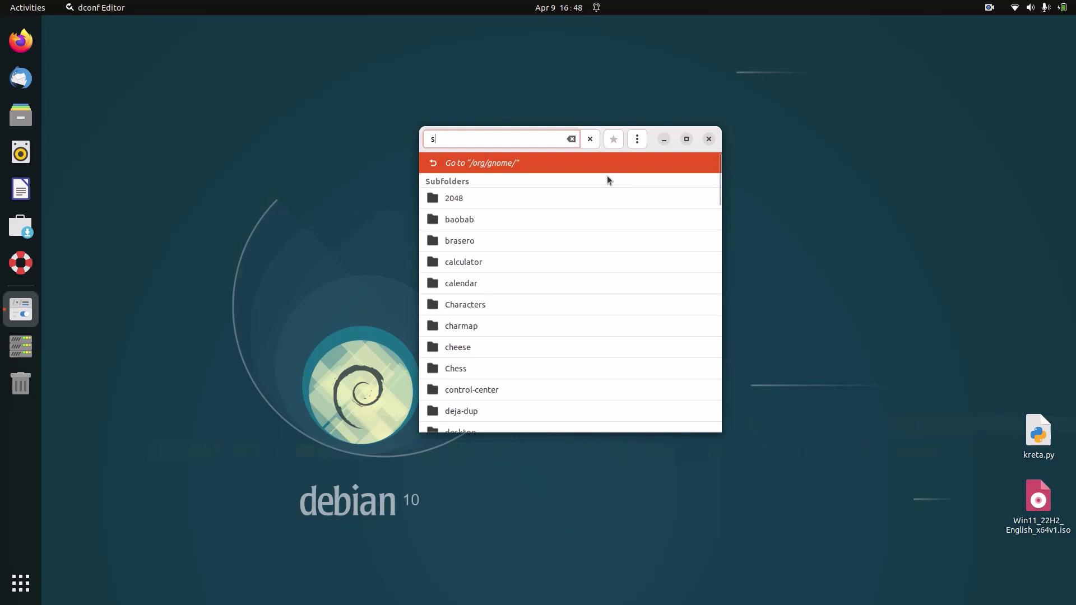
{"action": "type", "text": "hell"}
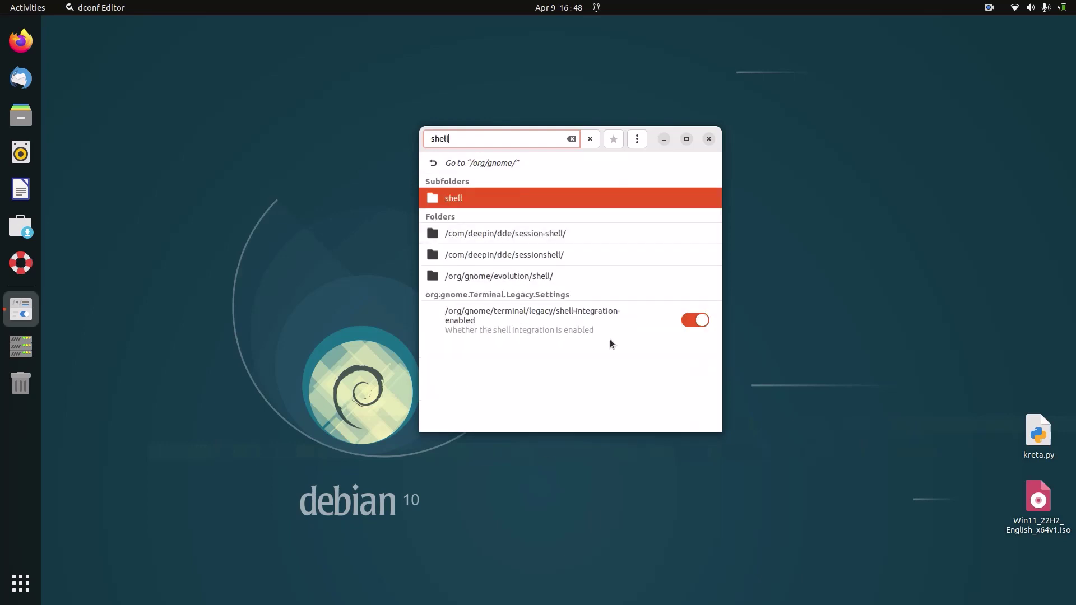
{"action": "left_click", "coordinate": [658, 196]}
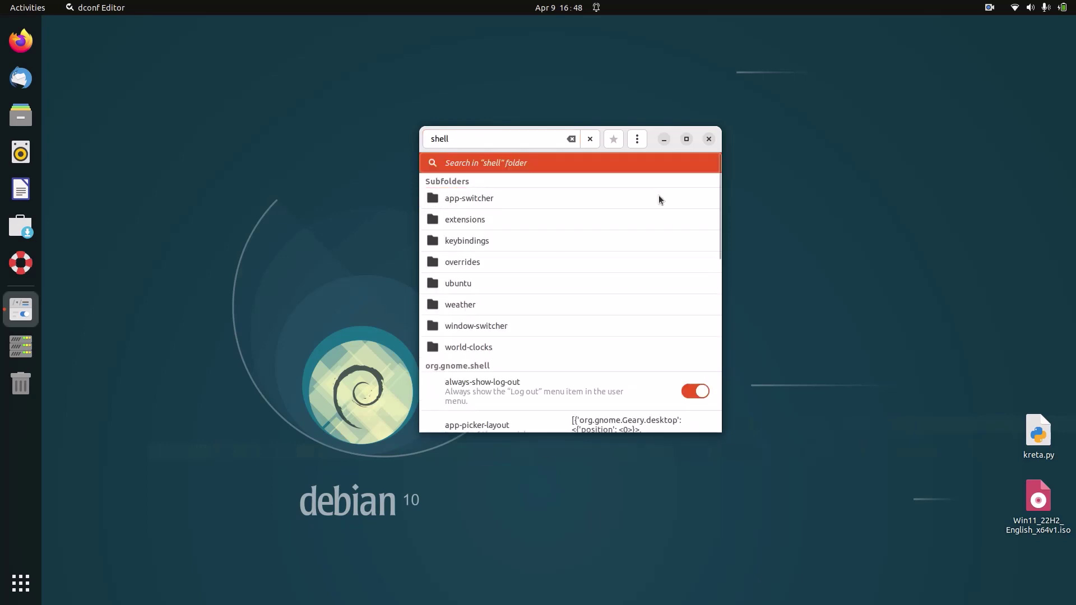
{"action": "left_click", "coordinate": [502, 225]}
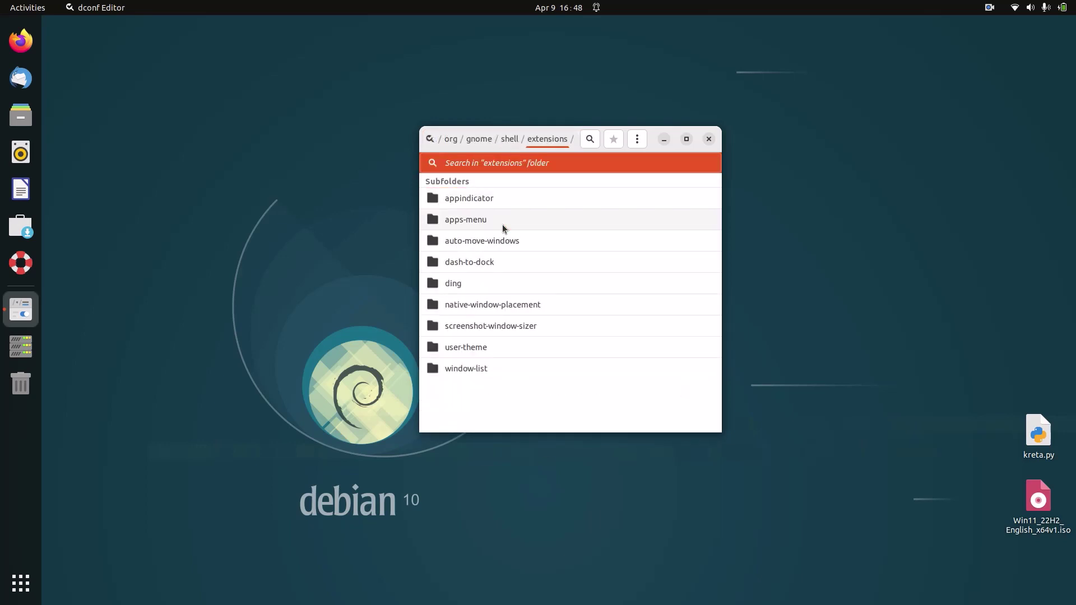
{"action": "left_click", "coordinate": [464, 261]}
{"action": "left_click", "coordinate": [591, 139]}
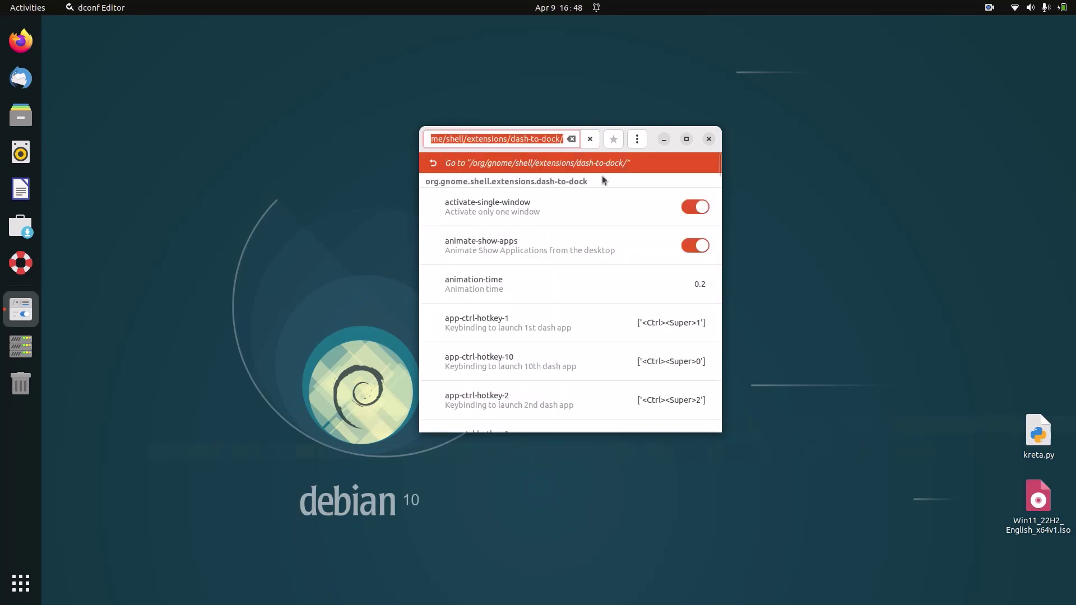
Filter the keys by 'dock' and give dock-position the custom value 'BOTTOM'
{"action": "type", "text": "dock"}
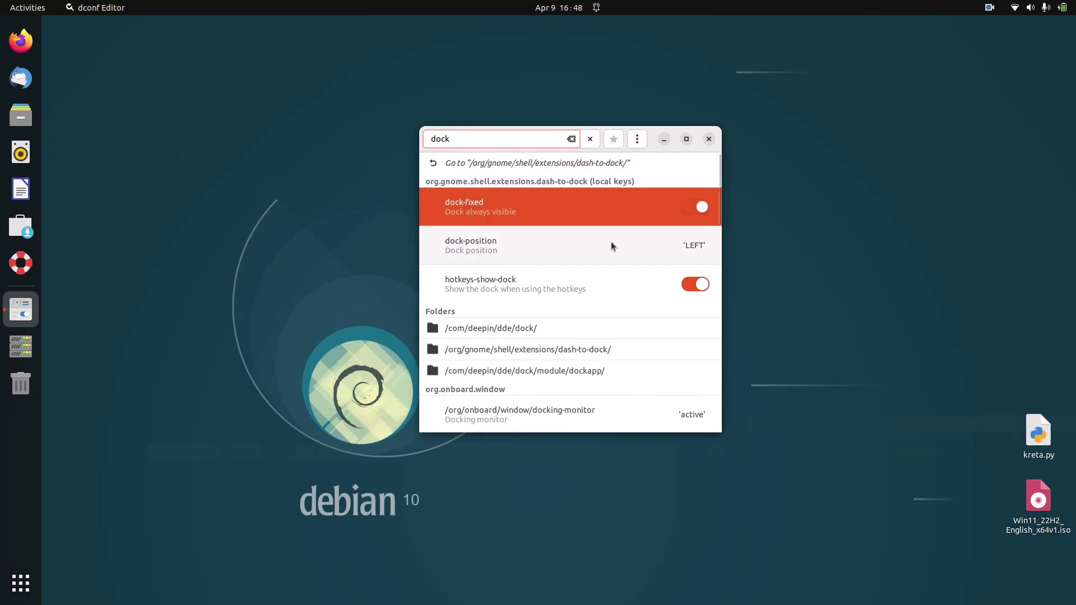
{"action": "left_click", "coordinate": [611, 247]}
{"action": "left_click", "coordinate": [556, 317]}
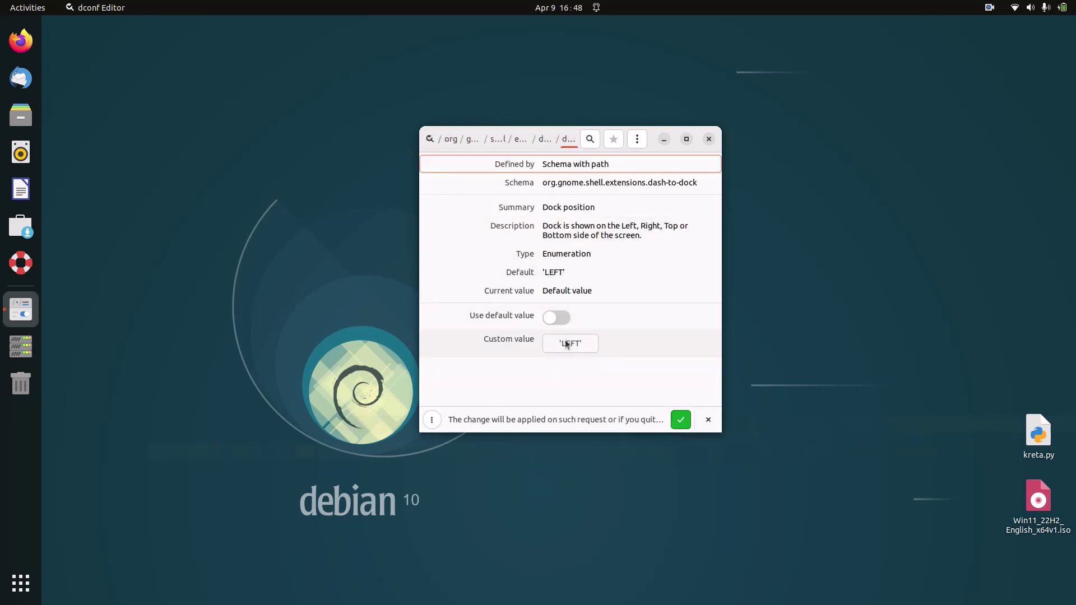
{"action": "left_click", "coordinate": [575, 343]}
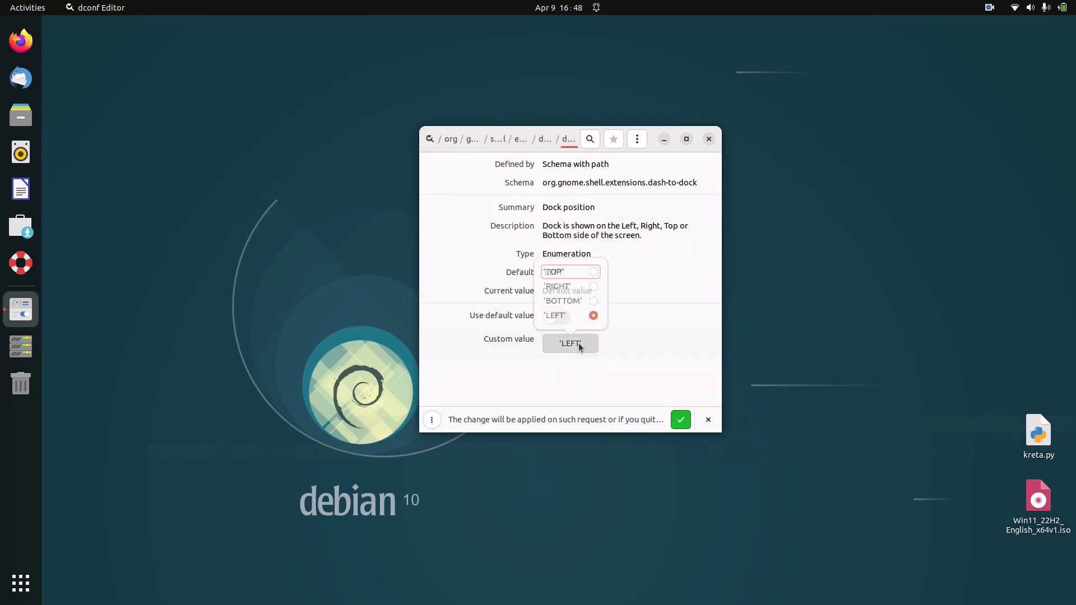
{"action": "left_click", "coordinate": [592, 299]}
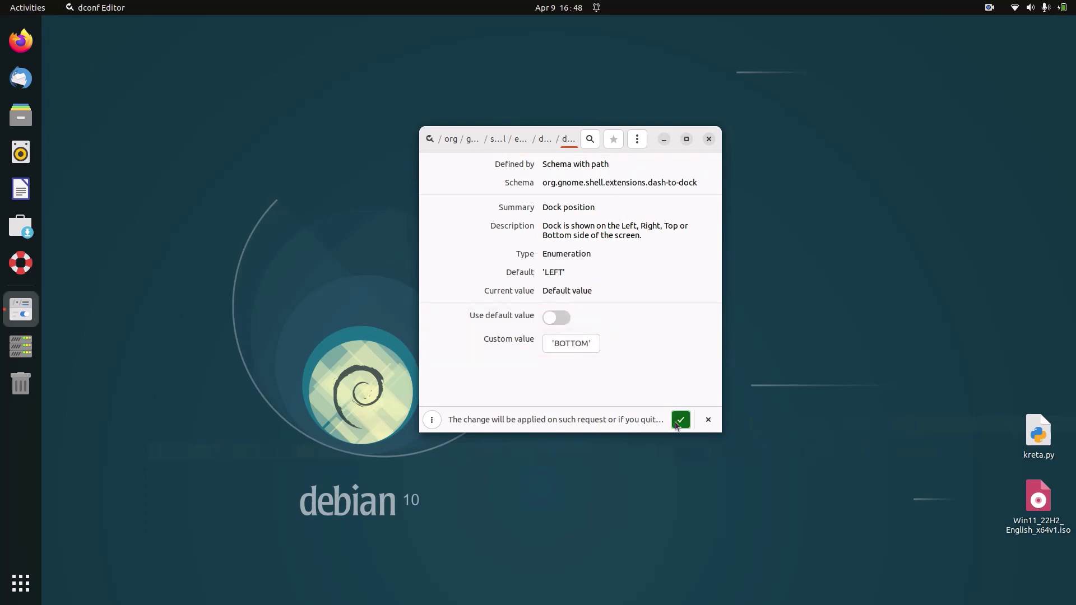
{"action": "left_click", "coordinate": [680, 420]}
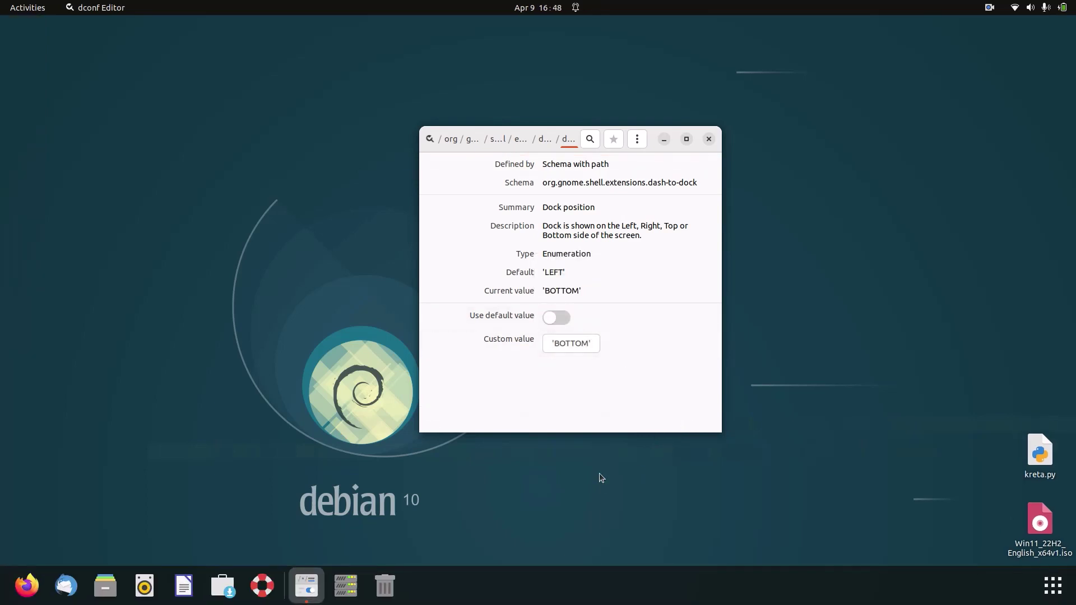
Search the dash-to-dock keys for 'dash'
{"action": "left_click", "coordinate": [593, 142]}
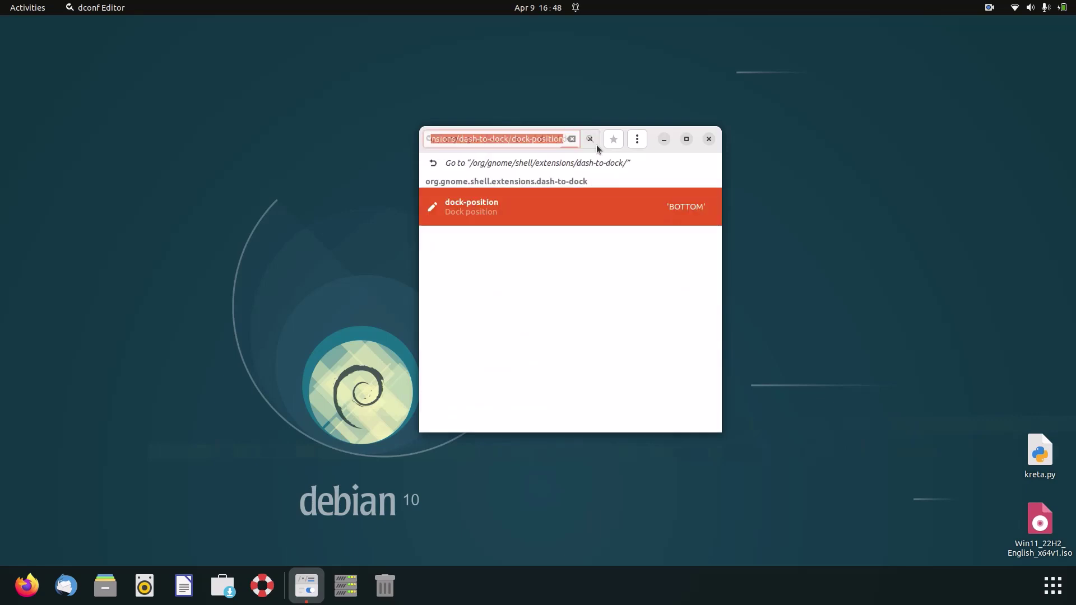
{"action": "key", "text": "BackSpace"}
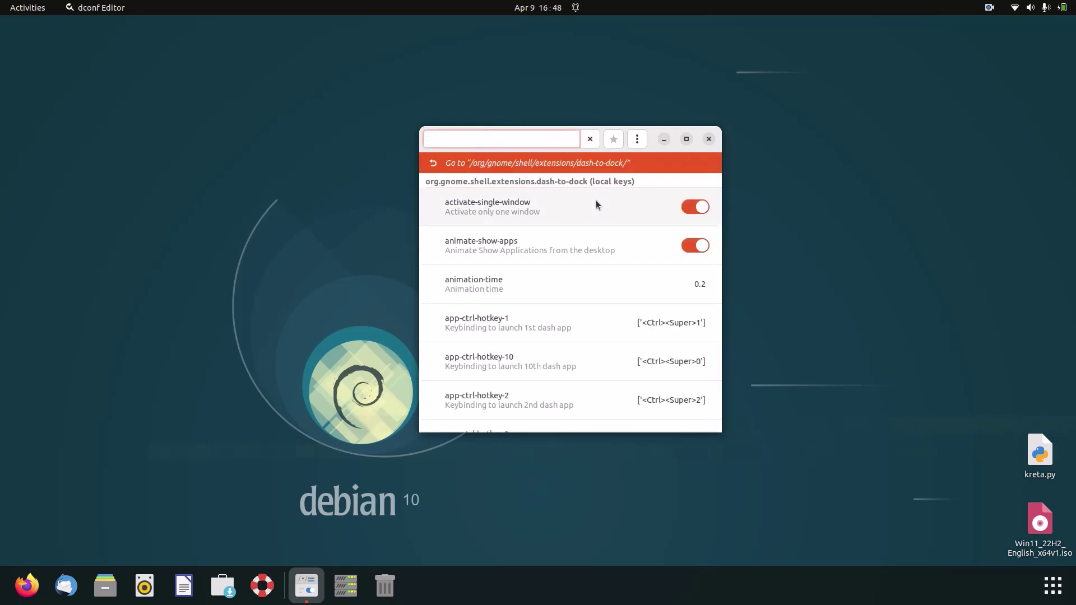
{"action": "type", "text": "das"}
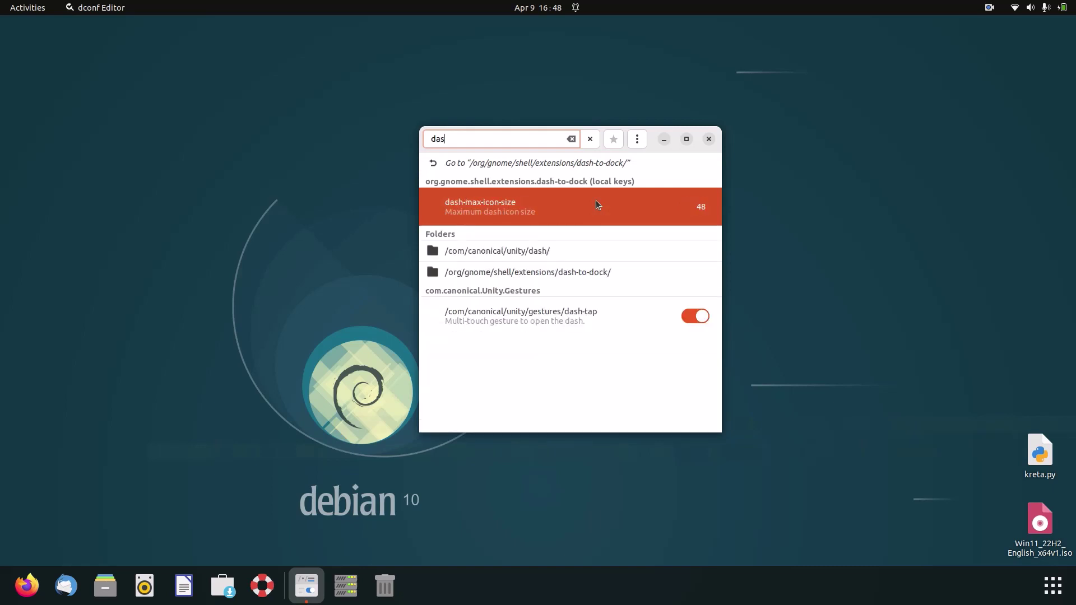
{"action": "type", "text": "h"}
Give dash-max-icon-size a custom value, stepping it from 48 through 41 and 35 down to 34
{"action": "left_click", "coordinate": [587, 200]}
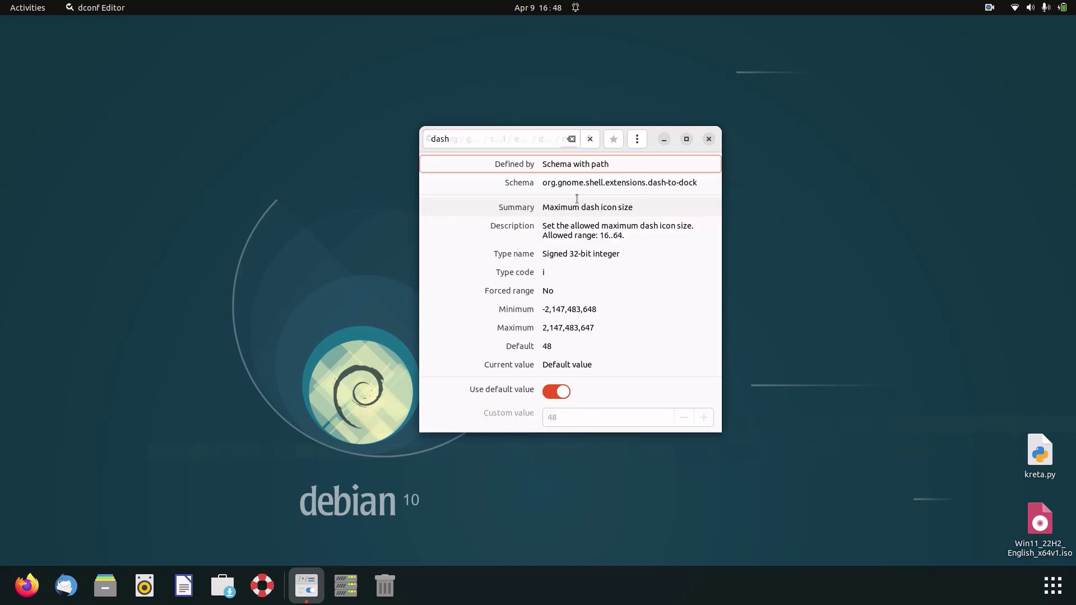
{"action": "left_click", "coordinate": [557, 393]}
{"action": "left_click", "coordinate": [677, 420]}
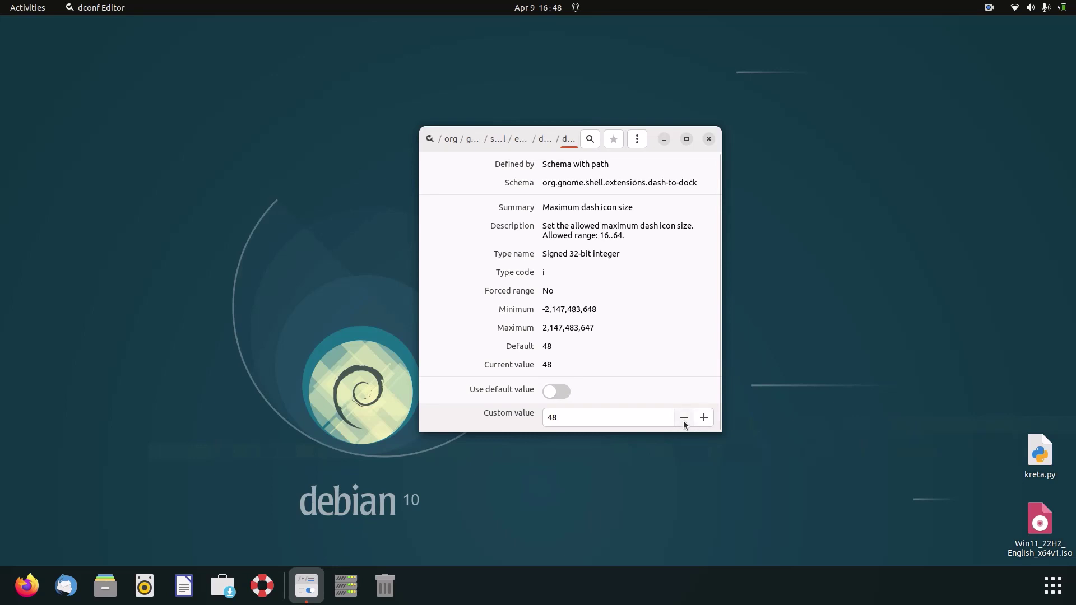
{"action": "left_click", "coordinate": [684, 424]}
{"action": "left_click", "coordinate": [678, 422]}
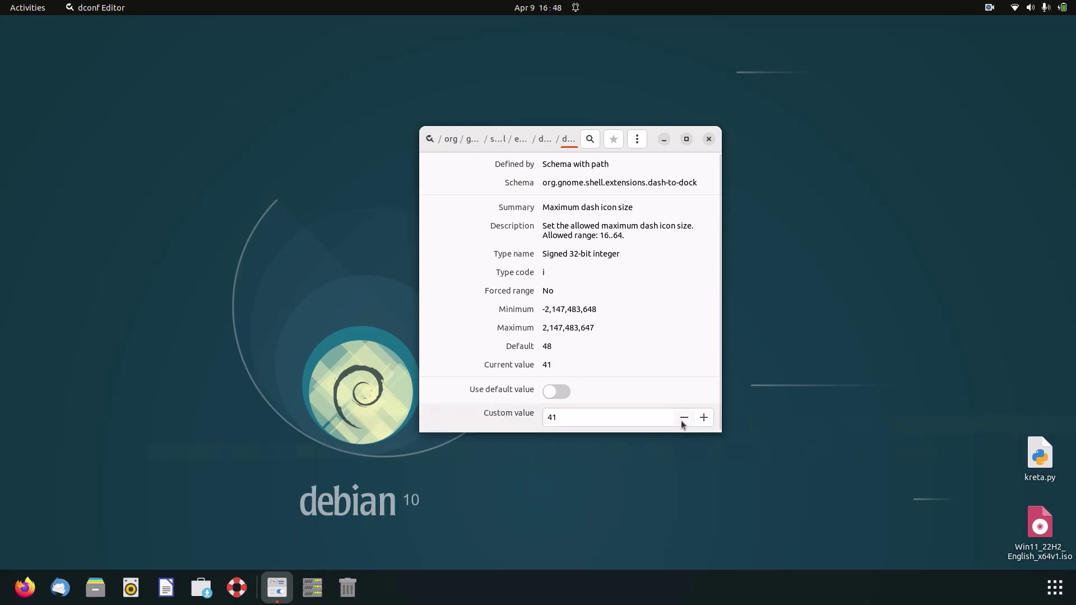
{"action": "left_click", "coordinate": [684, 421]}
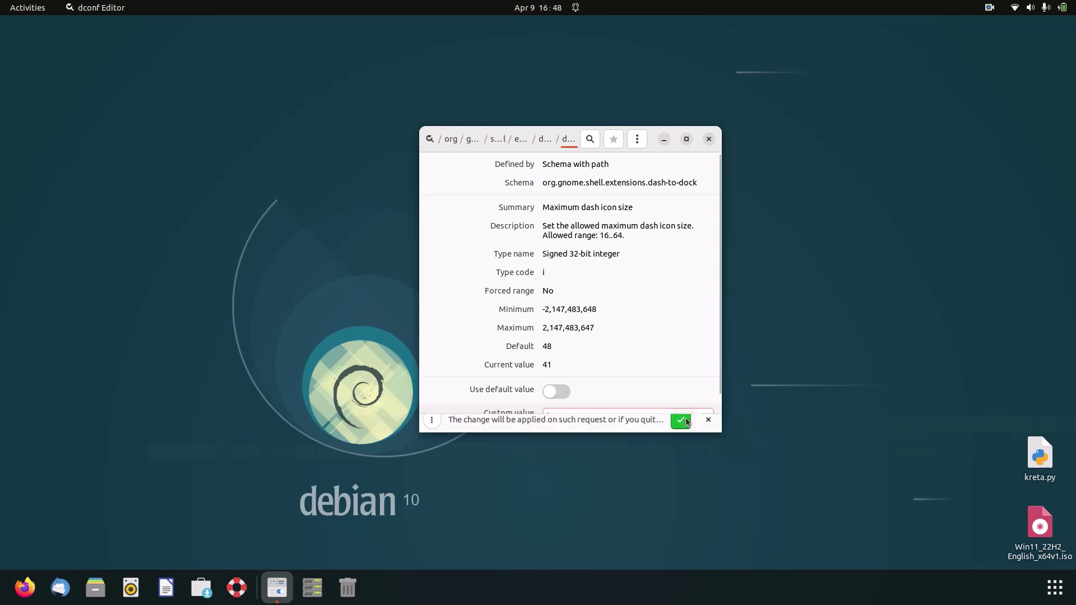
{"action": "left_click", "coordinate": [680, 422]}
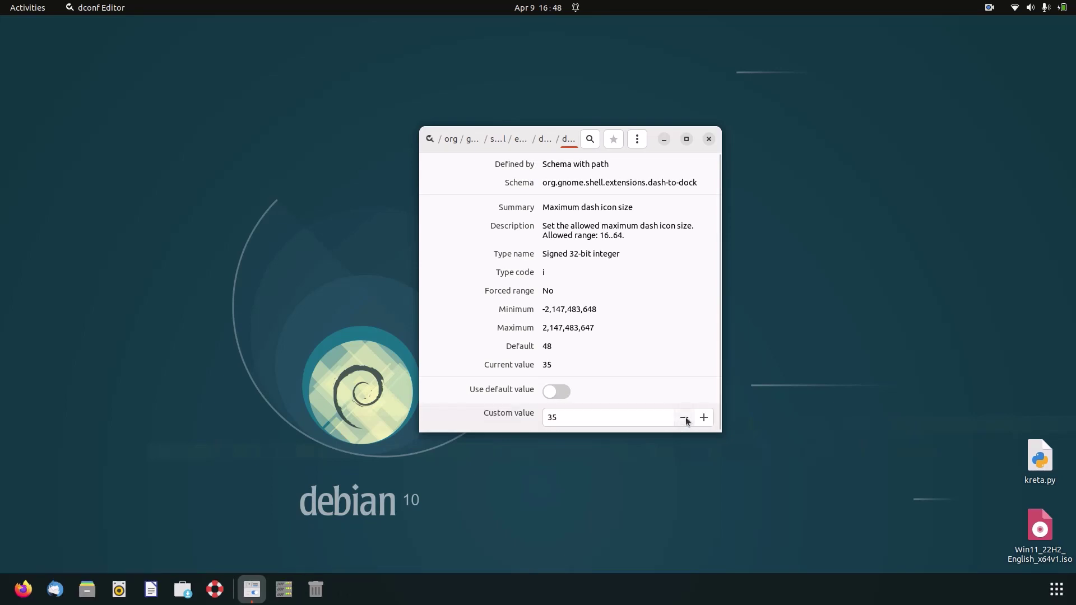
{"action": "left_click", "coordinate": [684, 417]}
{"action": "left_click", "coordinate": [680, 418]}
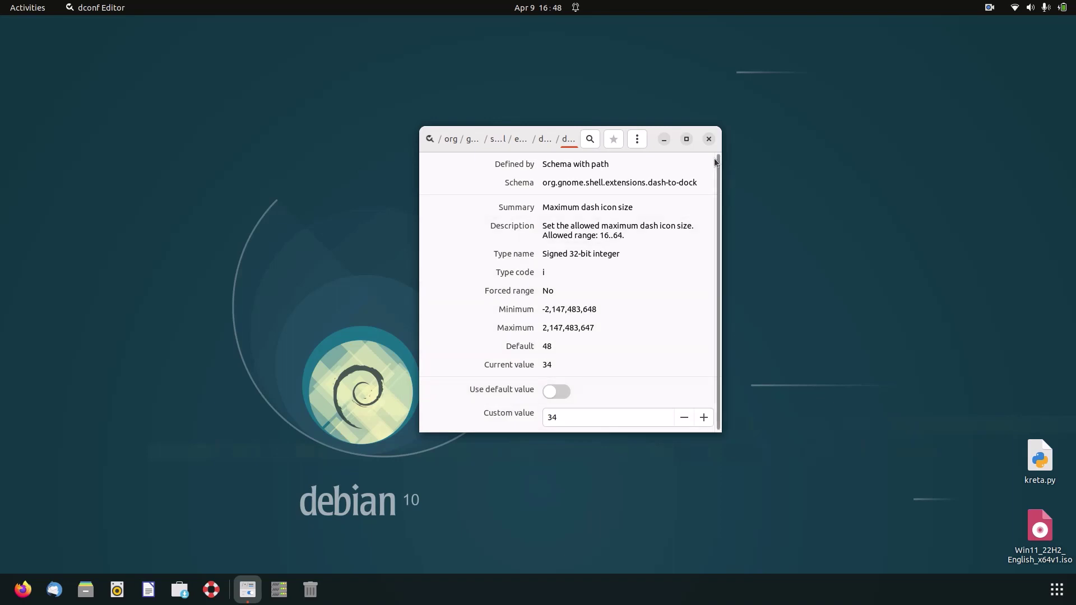
Search 'show', set show-apps-at-top to a custom True, and close dconf Editor
{"action": "left_click", "coordinate": [589, 139]}
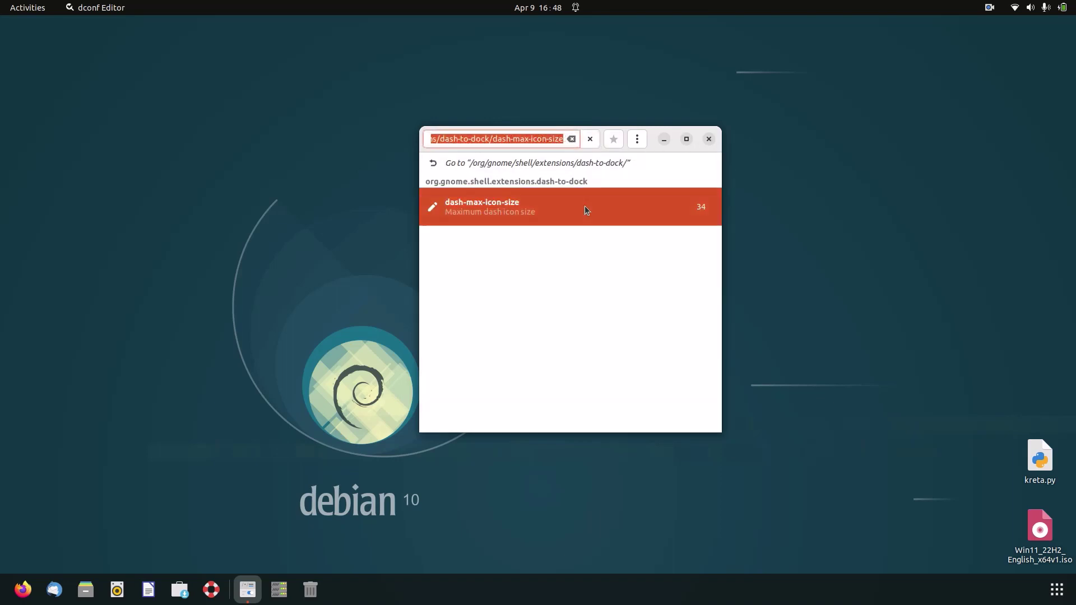
{"action": "type", "text": "sh"}
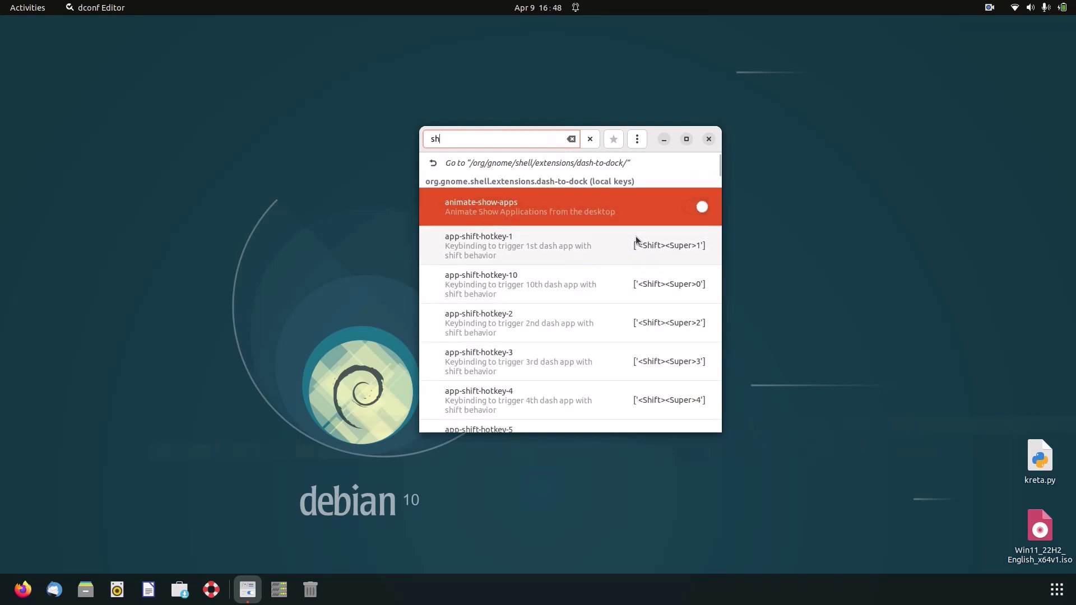
{"action": "type", "text": "ow"}
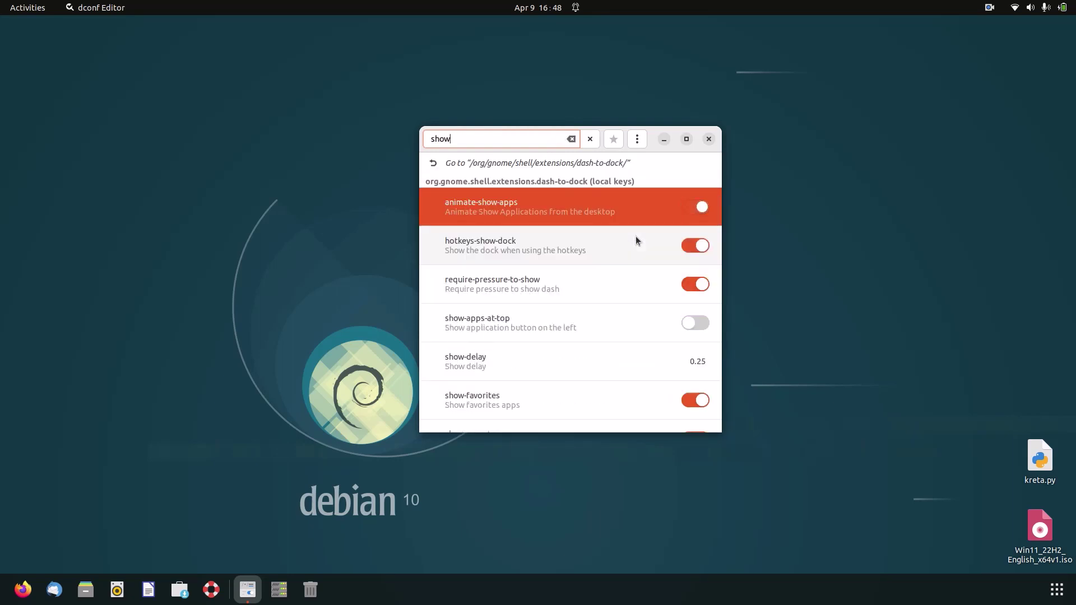
{"action": "left_click", "coordinate": [474, 320]}
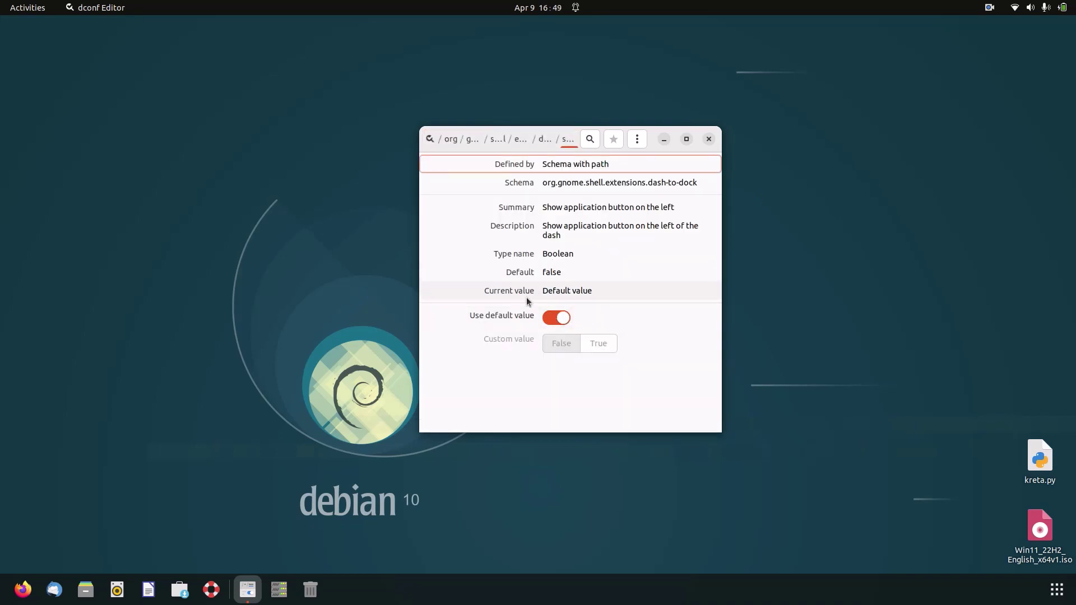
{"action": "left_click", "coordinate": [561, 318]}
{"action": "left_click", "coordinate": [602, 343]}
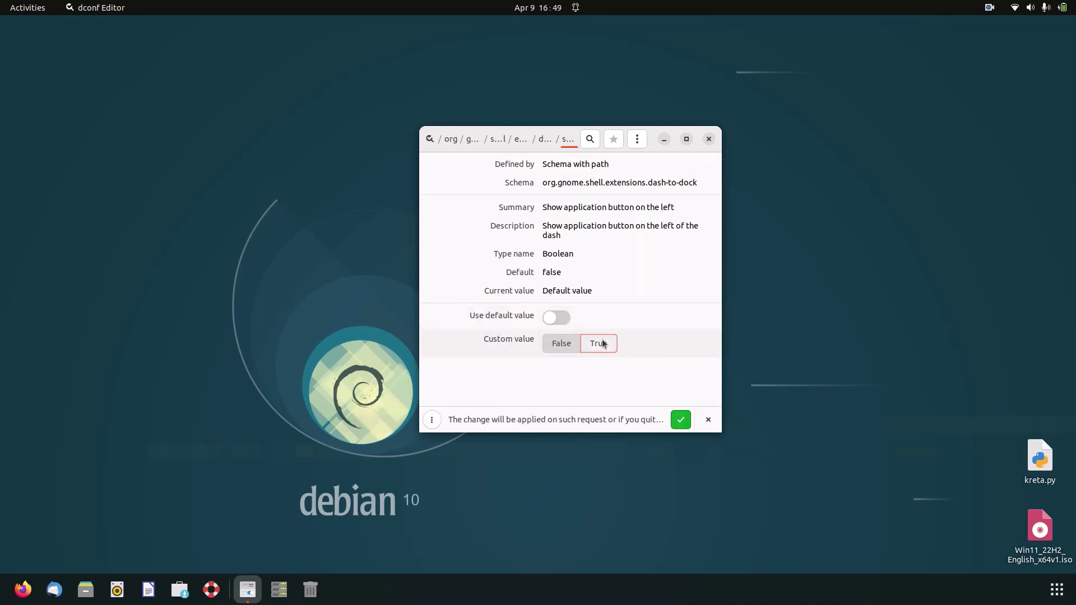
{"action": "left_click", "coordinate": [681, 420]}
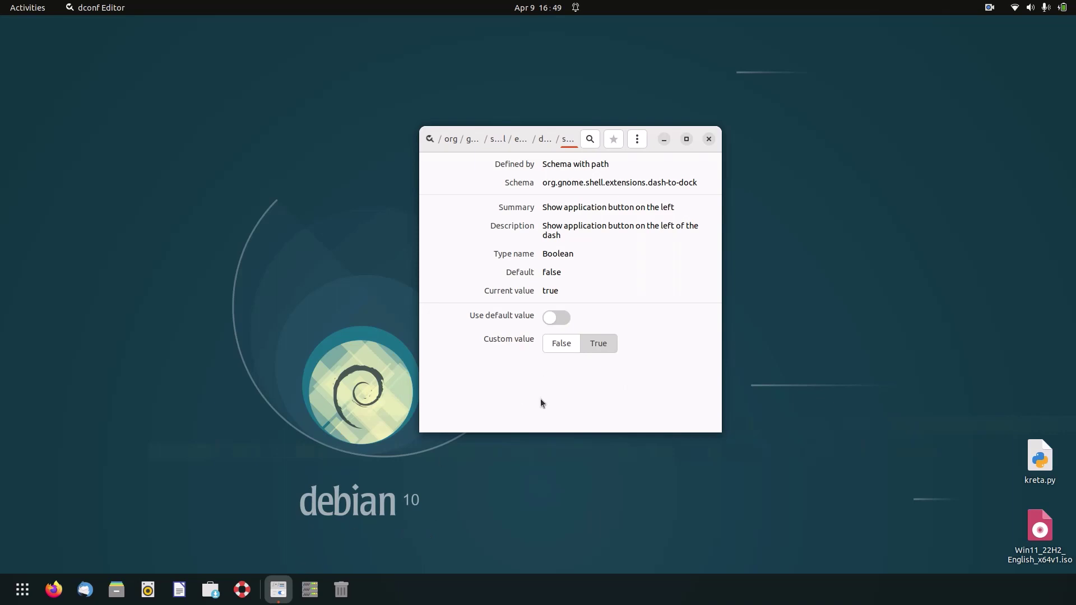
{"action": "left_click", "coordinate": [707, 139]}
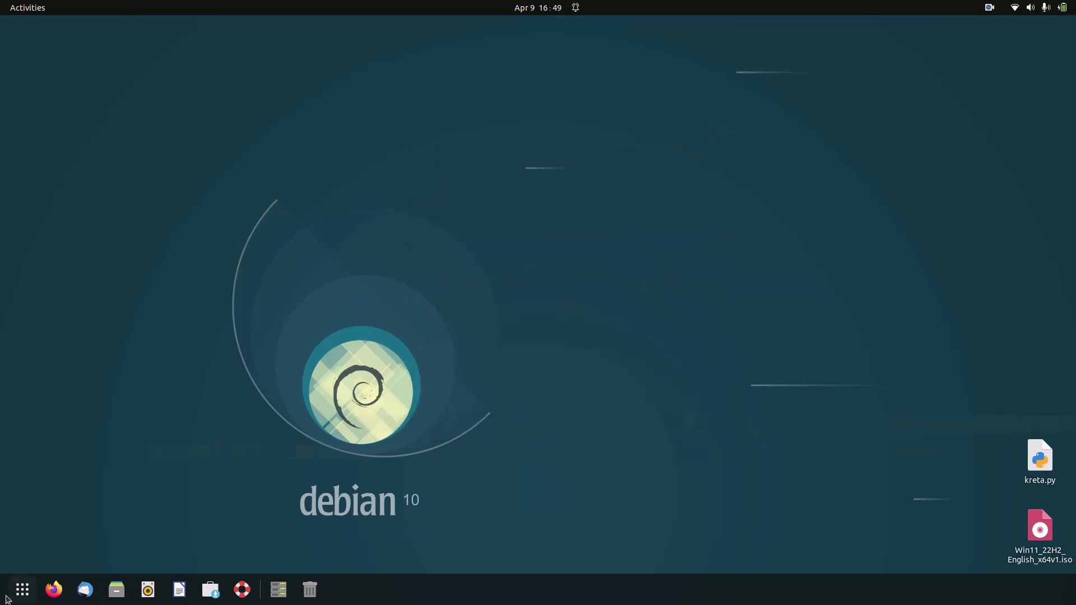
Launch Firefox and search Google for 'chrome os walpepar' from the address-bar suggestion
{"action": "left_click", "coordinate": [54, 589]}
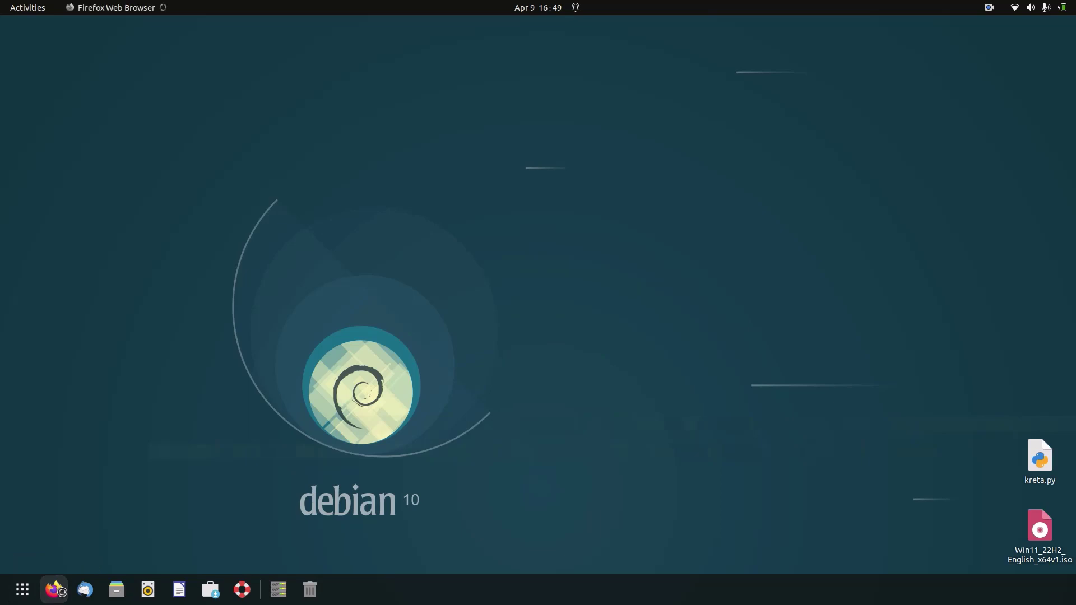
{"action": "type", "text": "ch"}
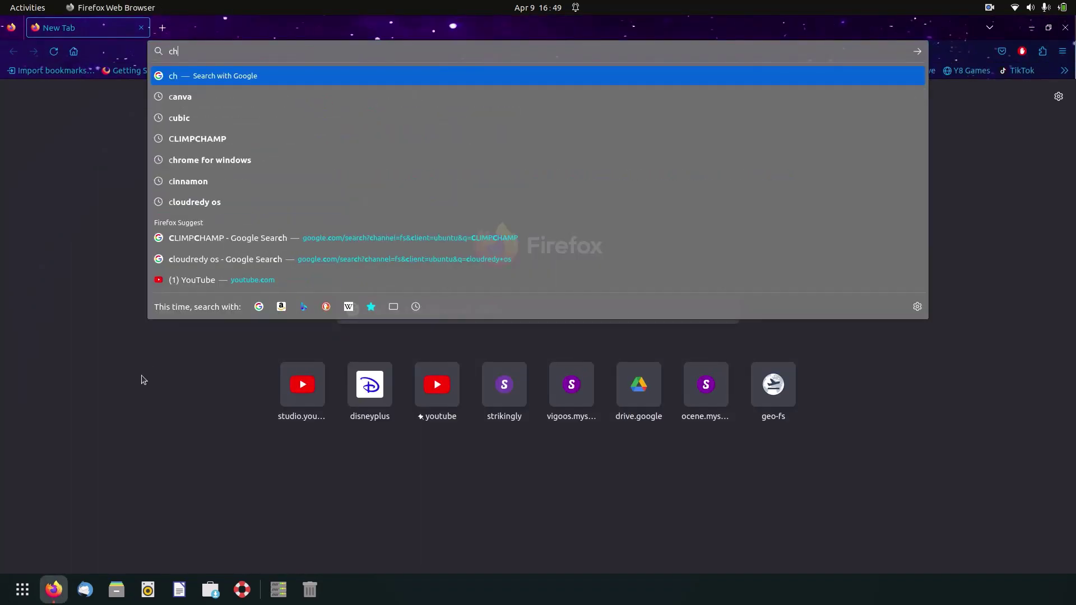
{"action": "type", "text": "rome os "}
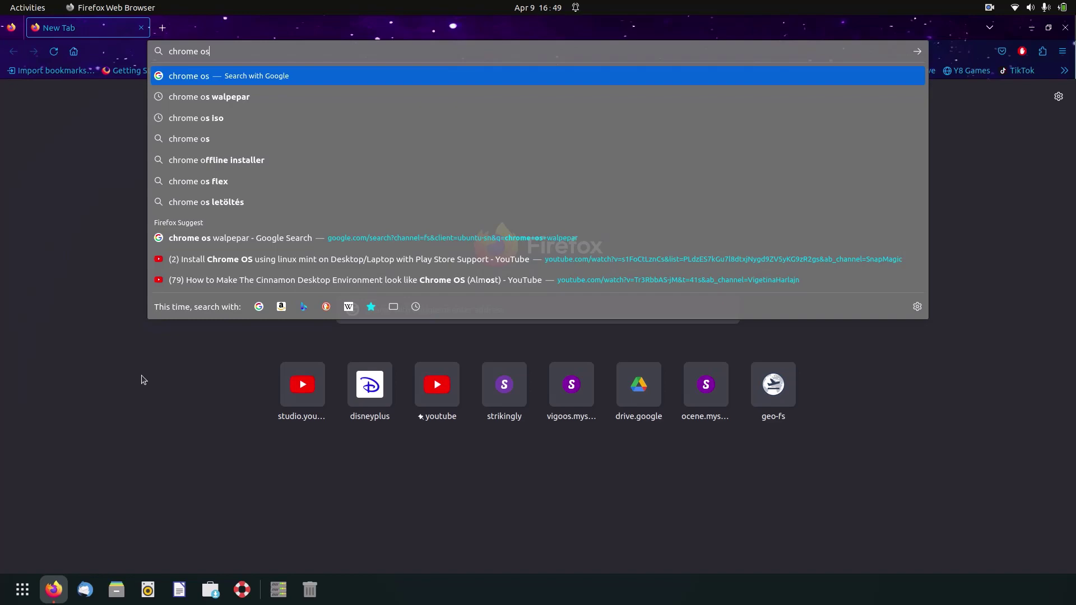
{"action": "type", "text": "wa"}
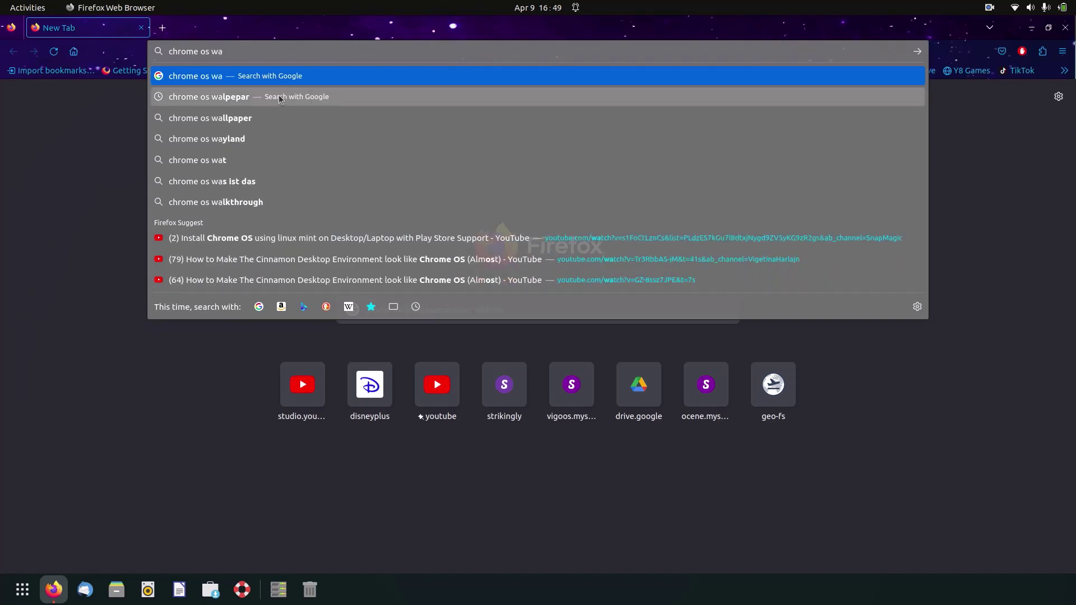
{"action": "left_click", "coordinate": [281, 99]}
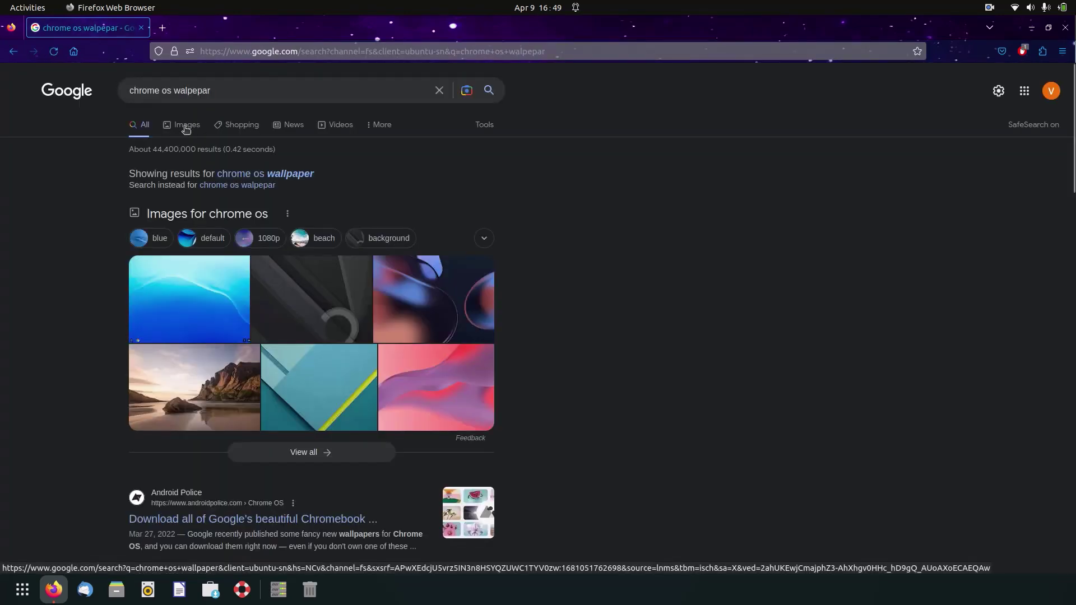
Set the blue-and-pink Chrome OS Flex abstract image as desktop background, then show the desktop
{"action": "left_click", "coordinate": [454, 314]}
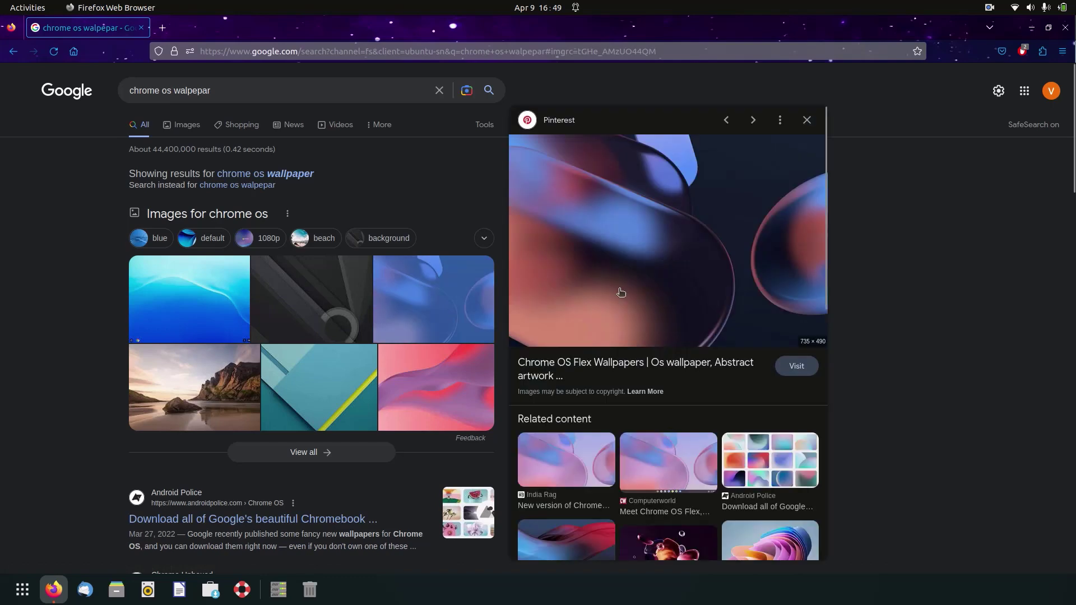
{"action": "scroll", "coordinate": [627, 288], "scroll_direction": "down", "scroll_amount": 3}
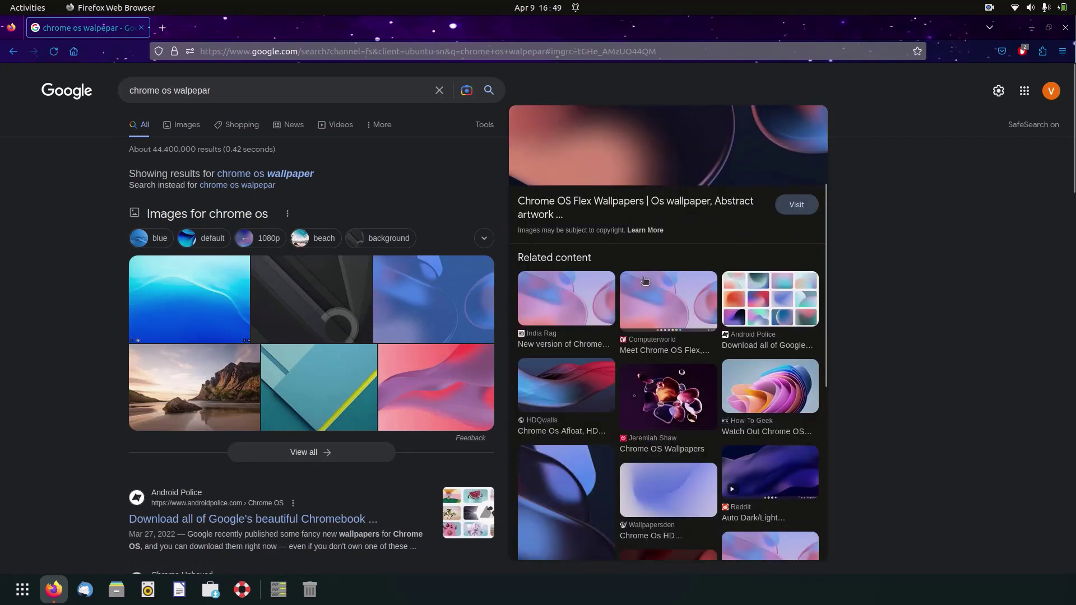
{"action": "right_click", "coordinate": [680, 152]}
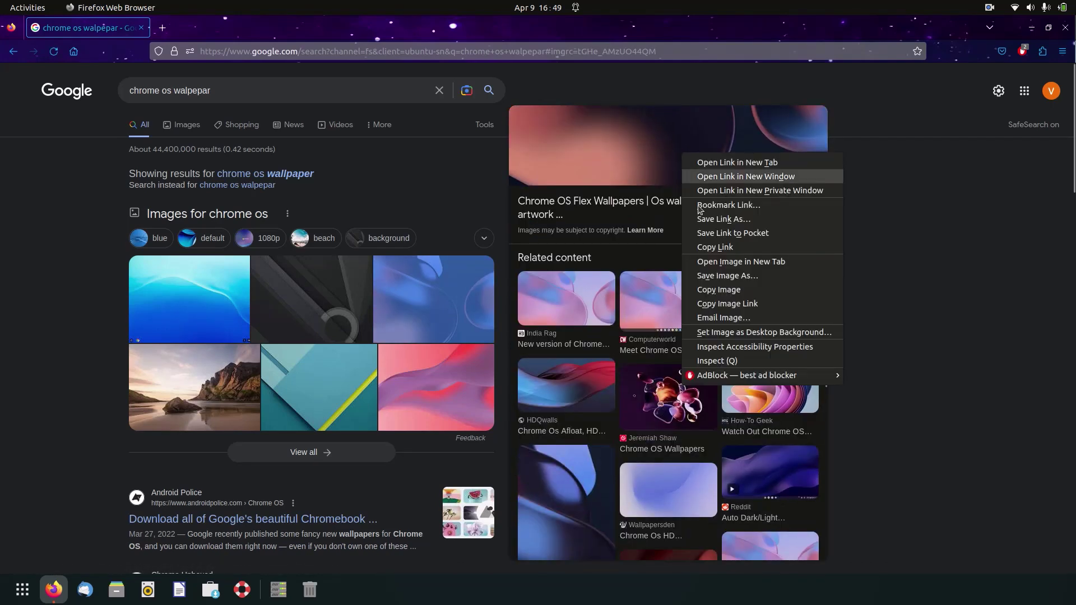
{"action": "left_click", "coordinate": [728, 333]}
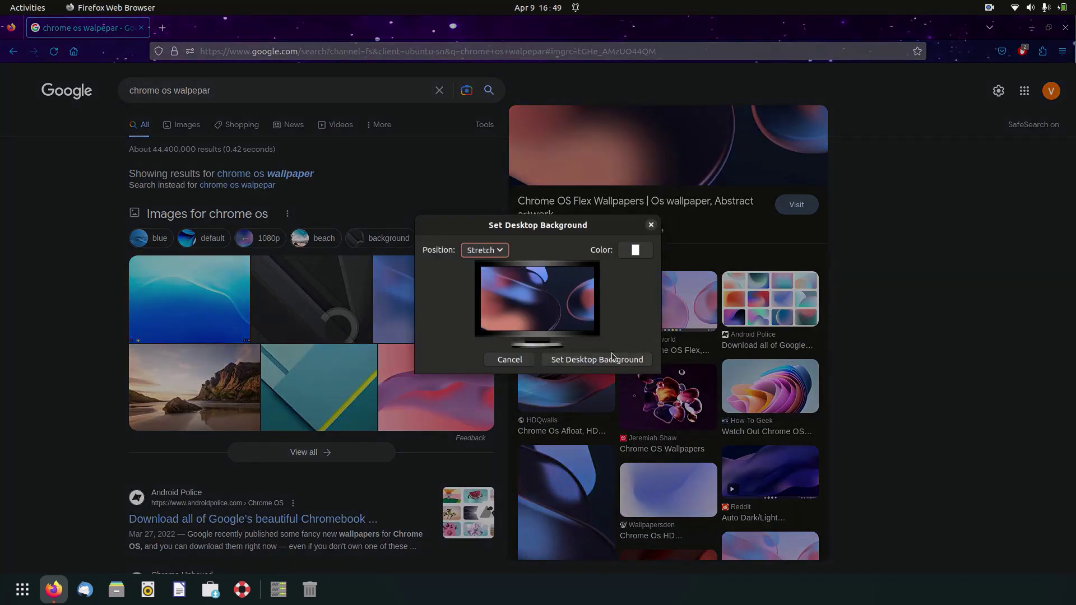
{"action": "left_click", "coordinate": [611, 357]}
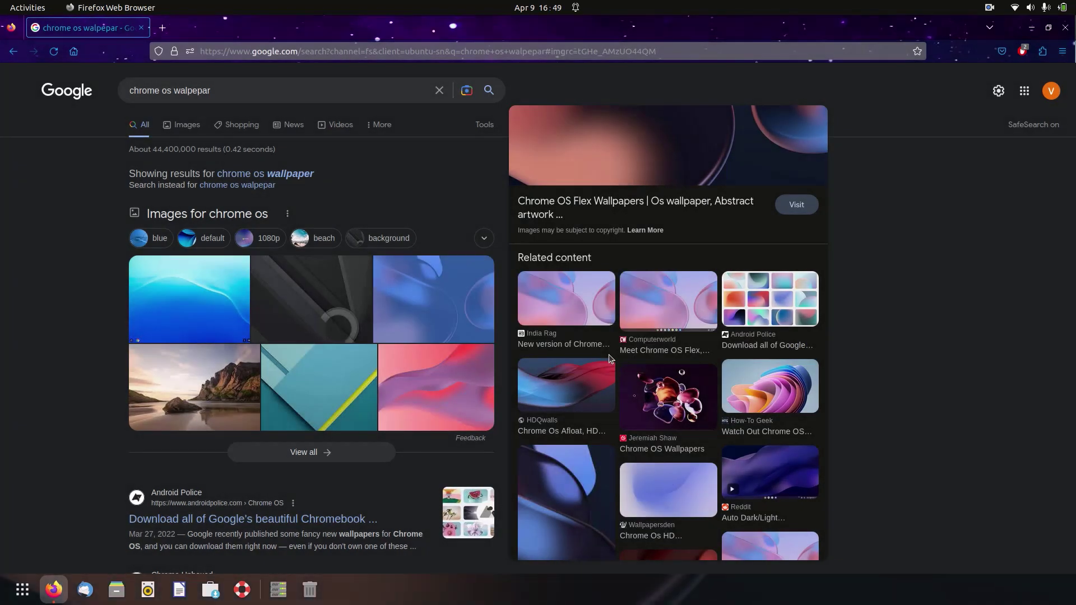
{"action": "key", "text": "super+d"}
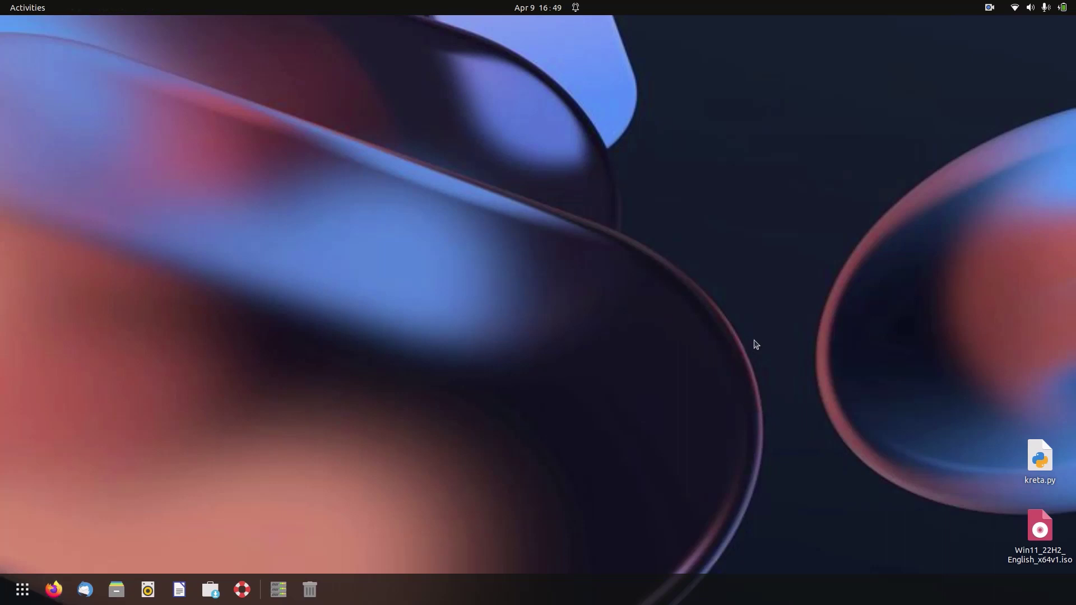
{"action": "left_click_drag", "start_coordinate": [754, 343], "coordinate": [403, 538]}
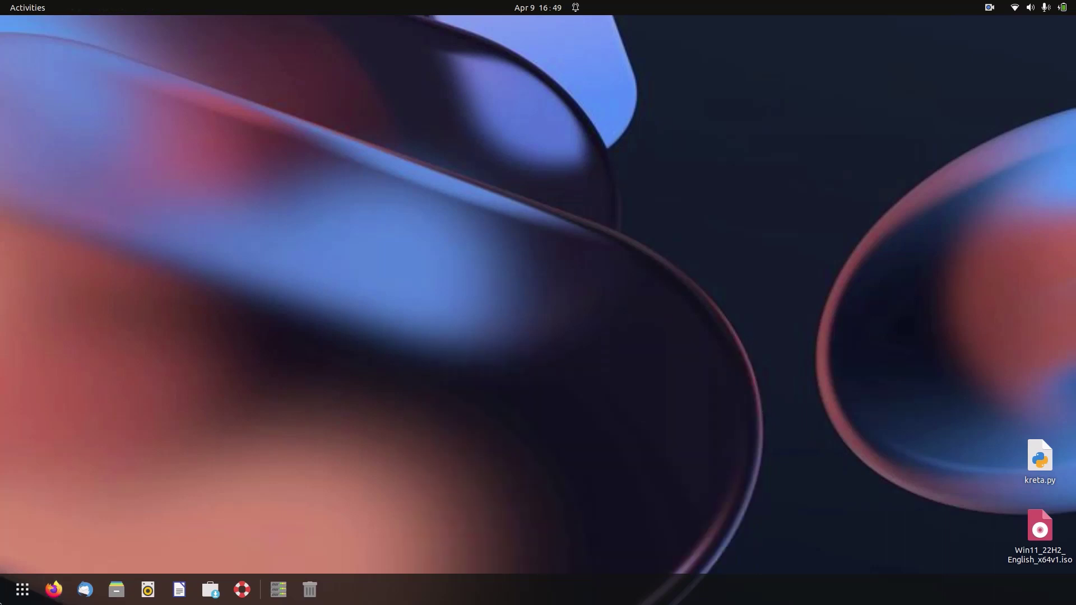
{"action": "left_click", "coordinate": [22, 590]}
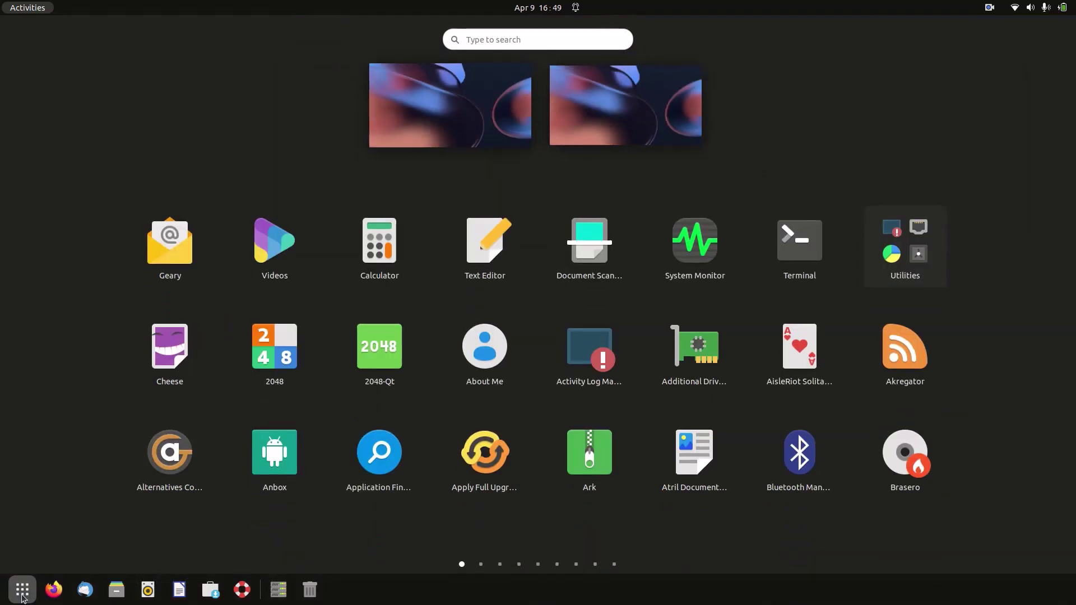
{"action": "left_click", "coordinate": [22, 590]}
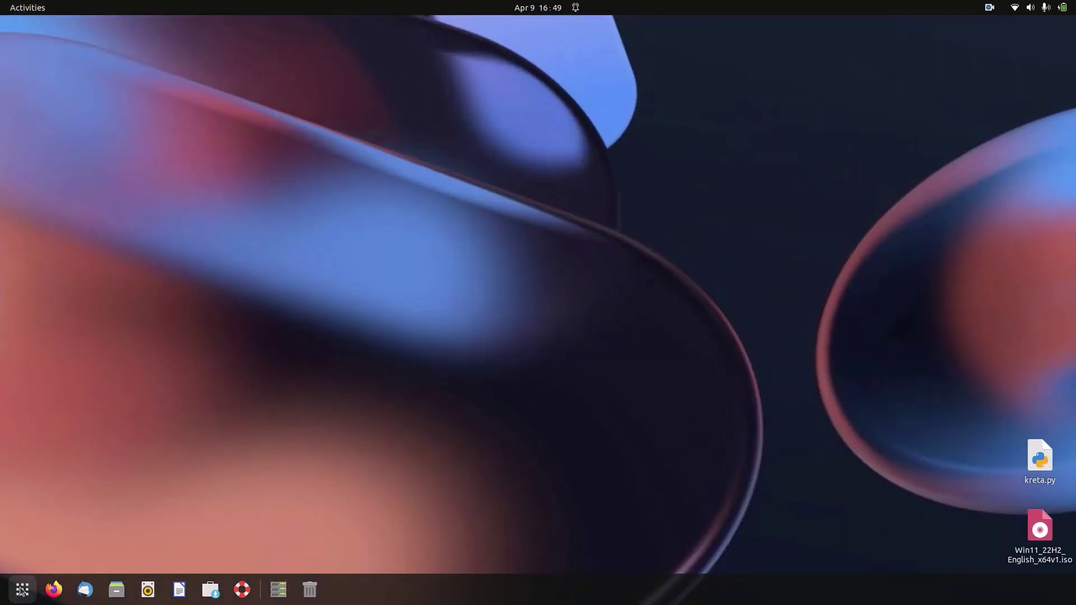
{"action": "left_click", "coordinate": [22, 589]}
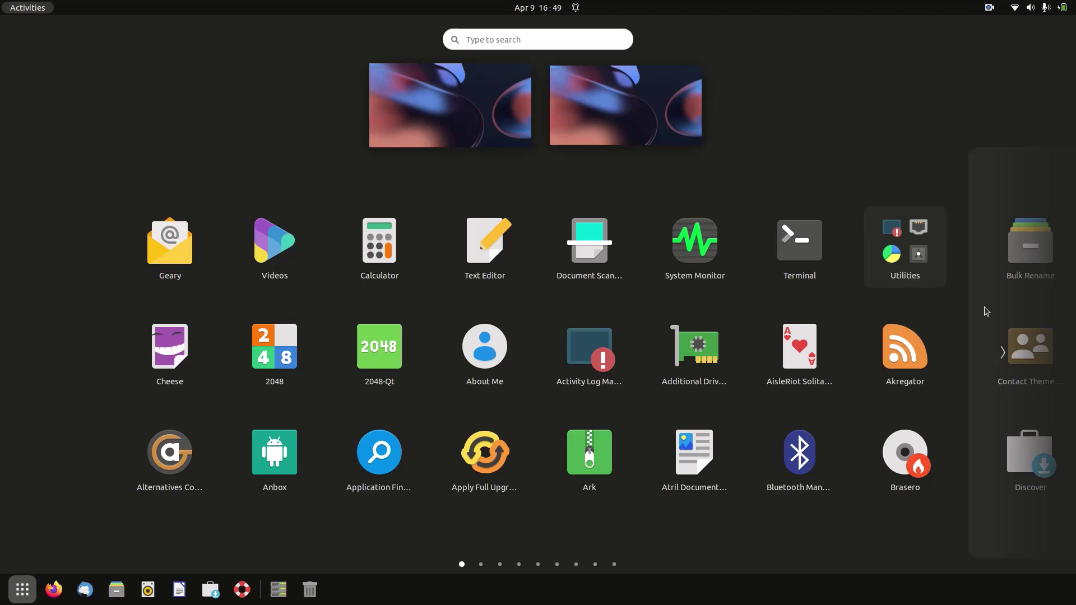
{"action": "left_click", "coordinate": [985, 308]}
{"action": "left_click", "coordinate": [985, 305]}
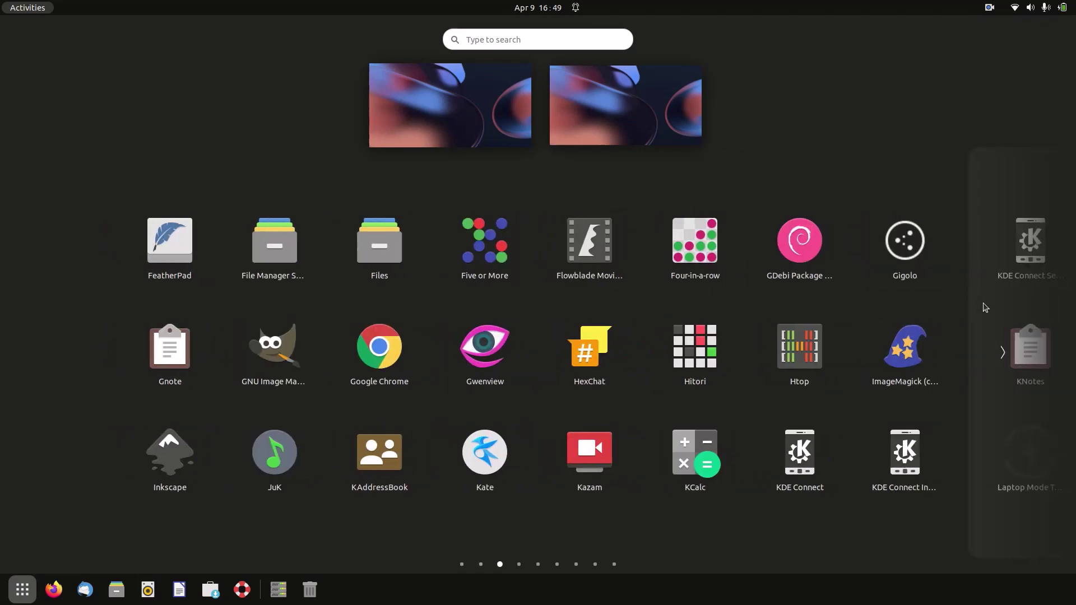
{"action": "left_click", "coordinate": [17, 592]}
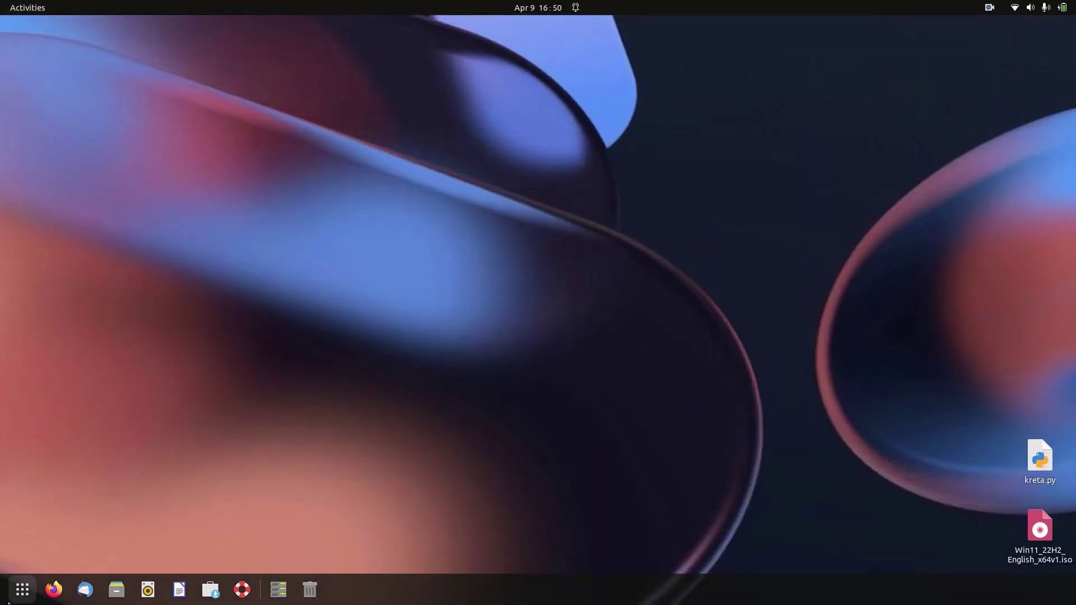
{"action": "left_click_drag", "start_coordinate": [743, 179], "coordinate": [160, 560]}
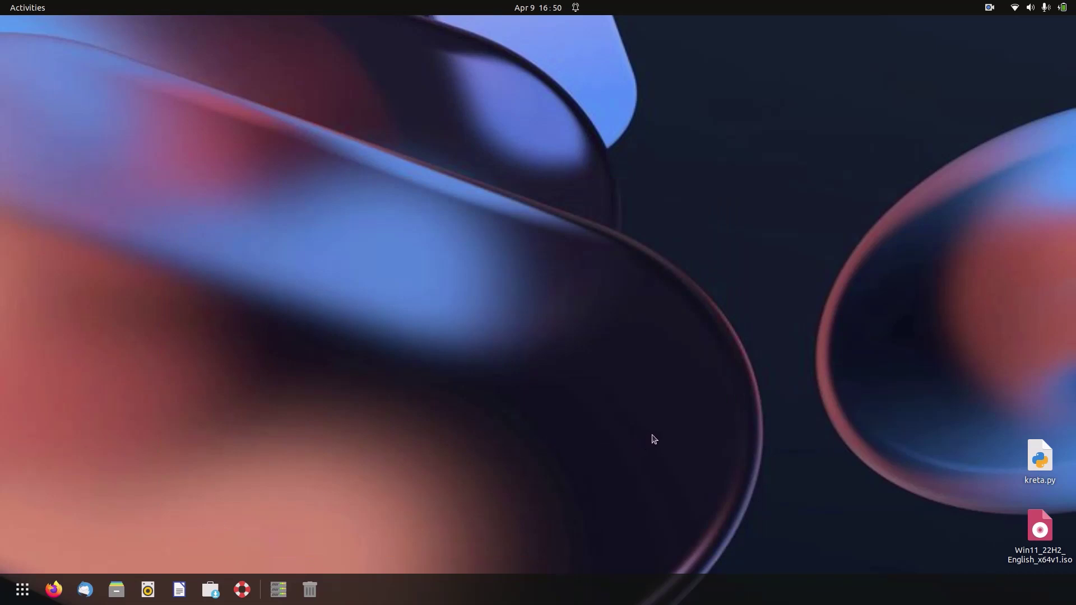
{"action": "left_click_drag", "start_coordinate": [943, 96], "coordinate": [364, 484]}
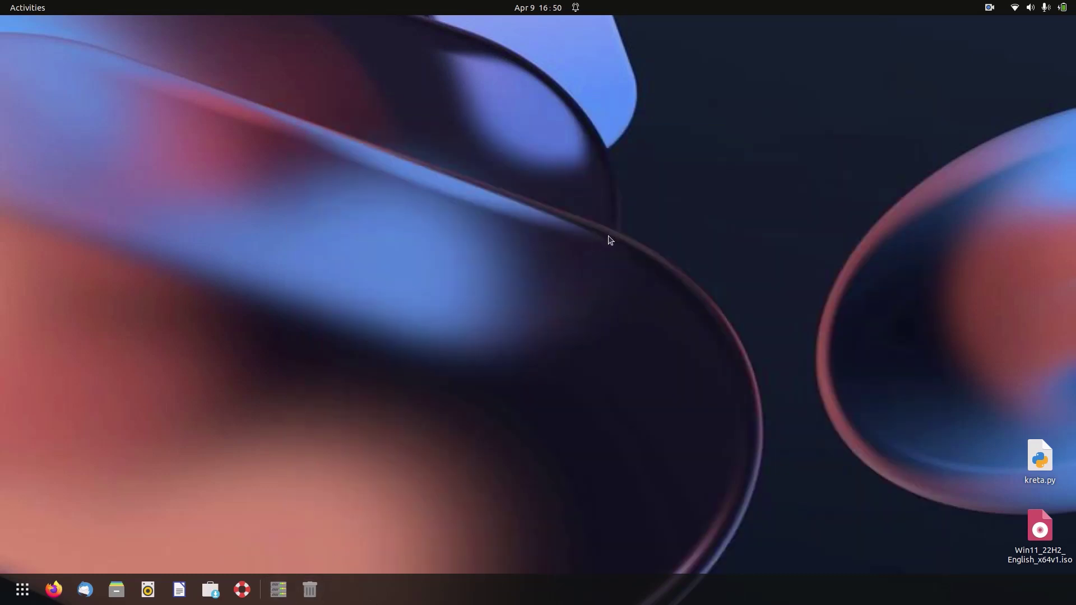